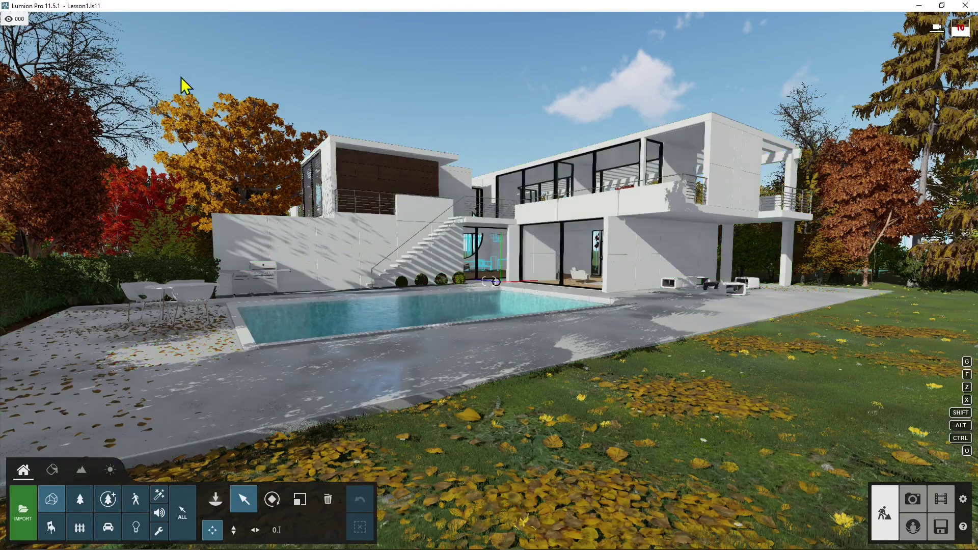
Look through the image settings and the example projects such as Villa Cabrera
right_drag(482, 180, 445, 130)
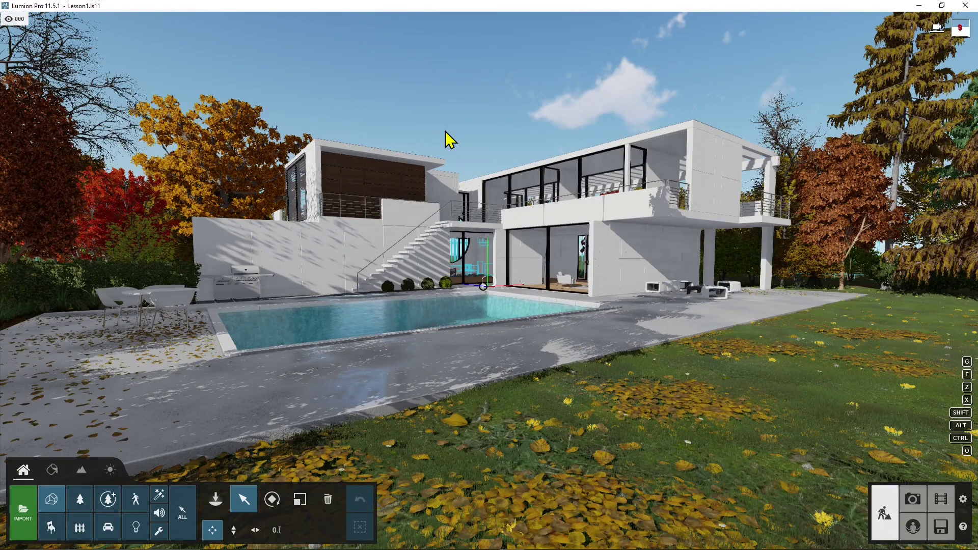
click(963, 505)
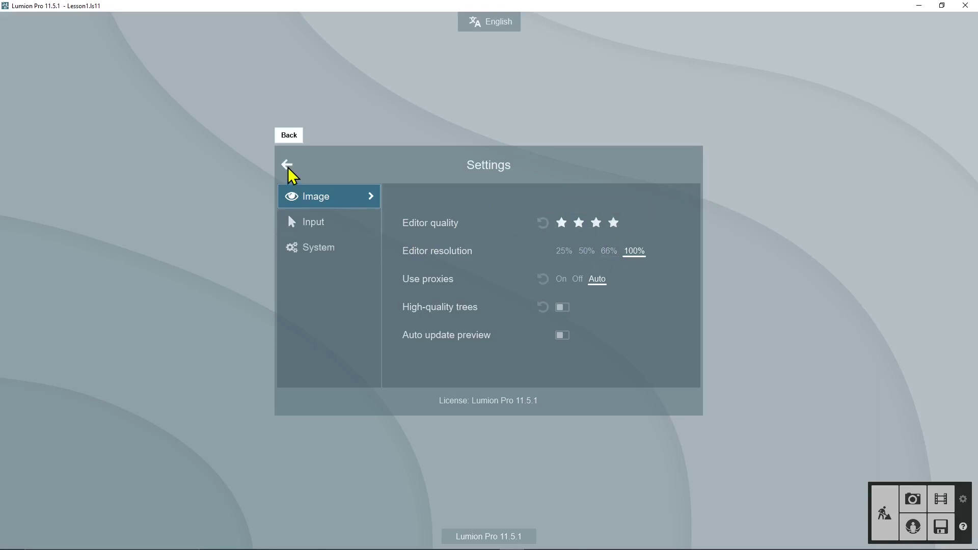
click(941, 528)
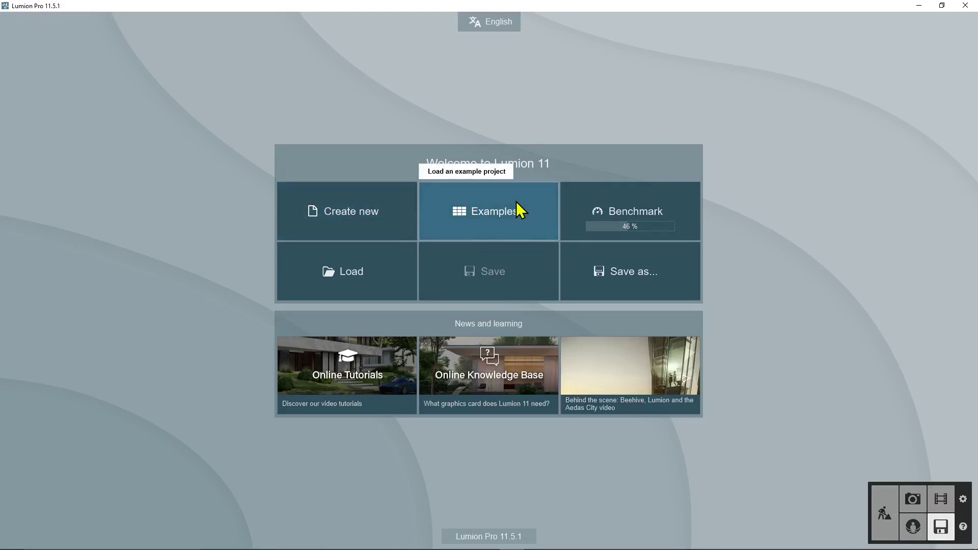
click(488, 216)
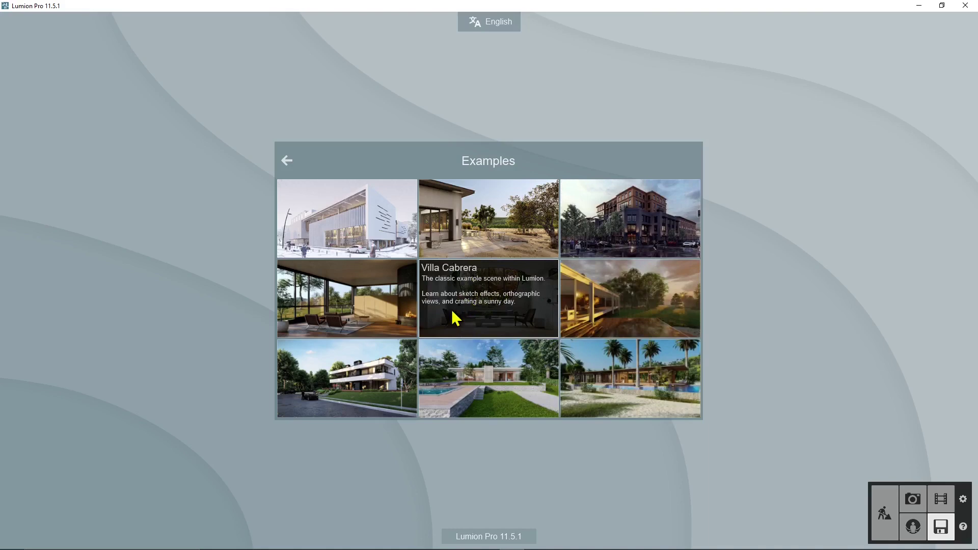
click(585, 351)
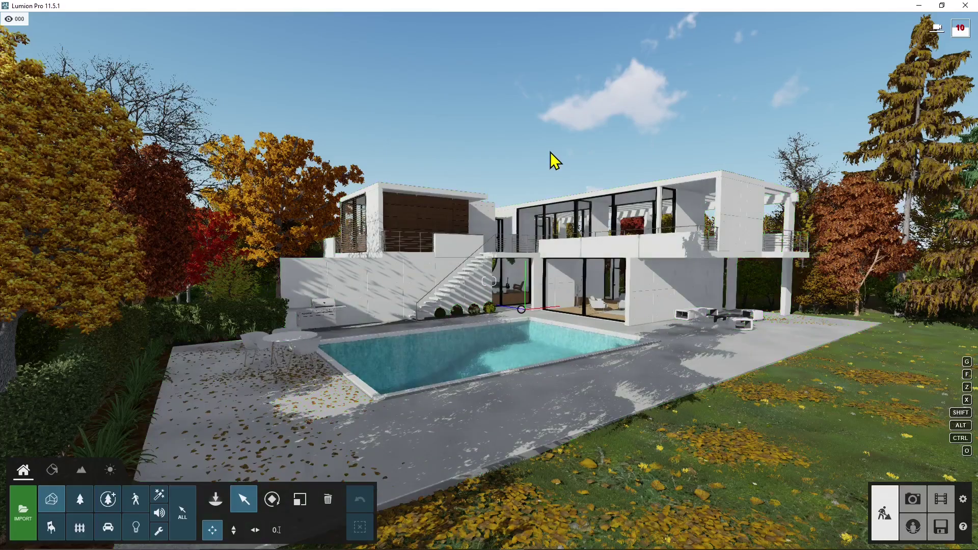
Set the editor quality to one star and return to the scene
click(963, 500)
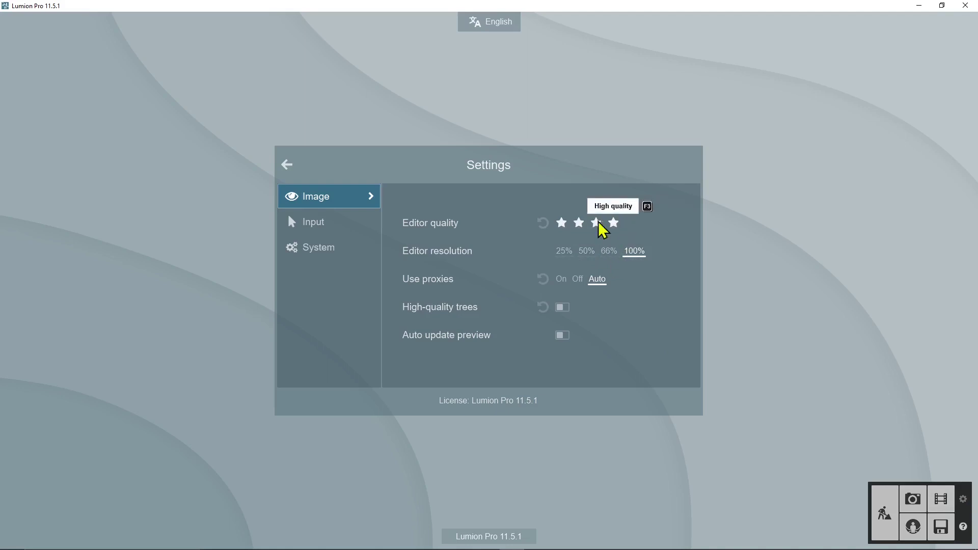
click(562, 224)
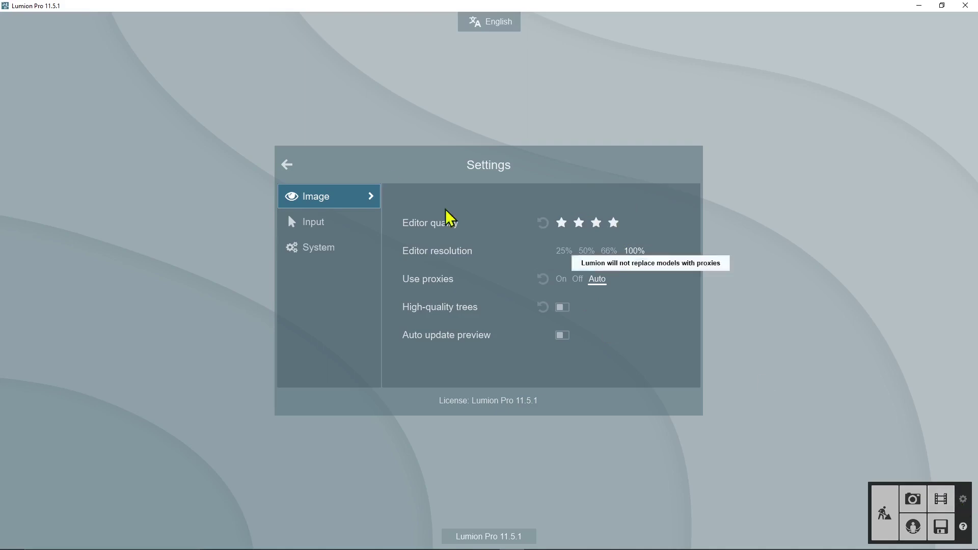
click(287, 164)
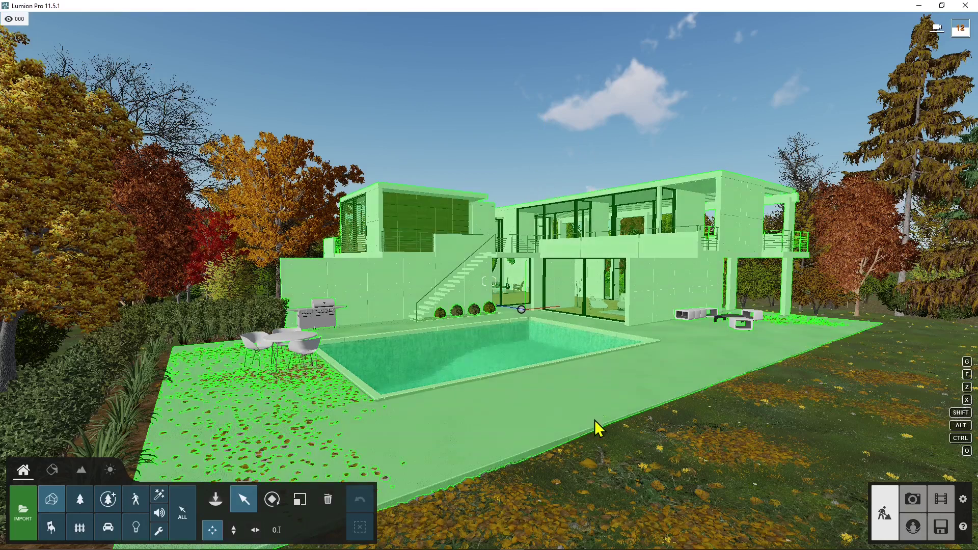
Set the editor quality to three stars and the editor resolution to 25%, and go back to the scene
click(963, 501)
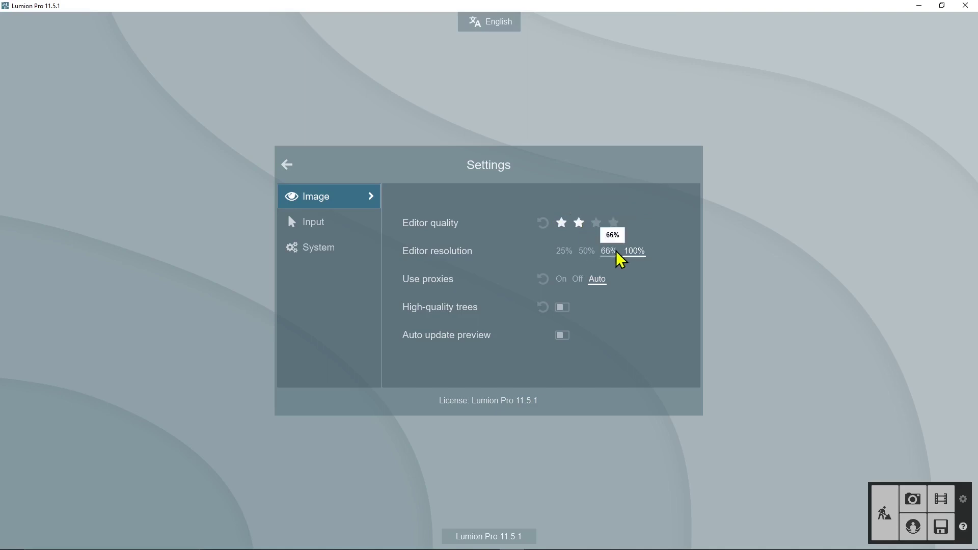
click(595, 225)
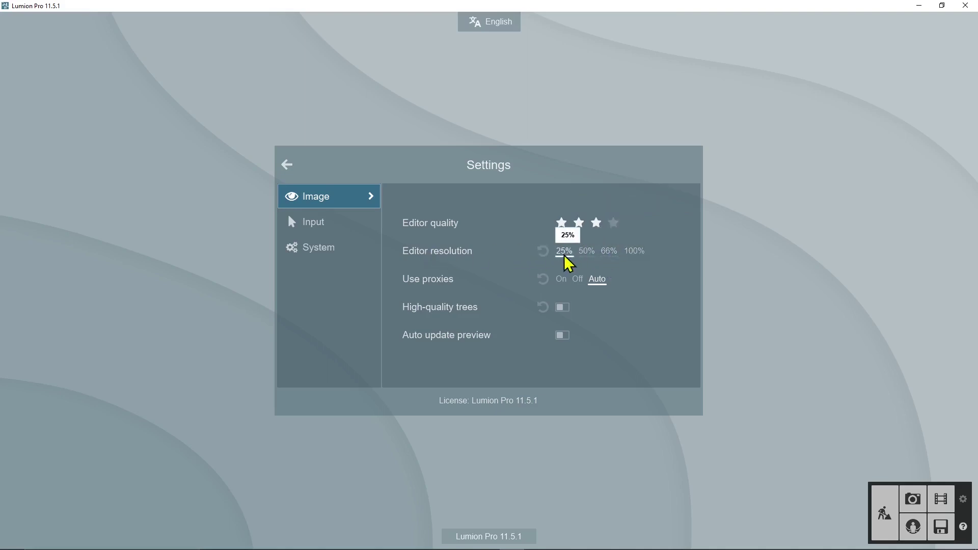
click(284, 167)
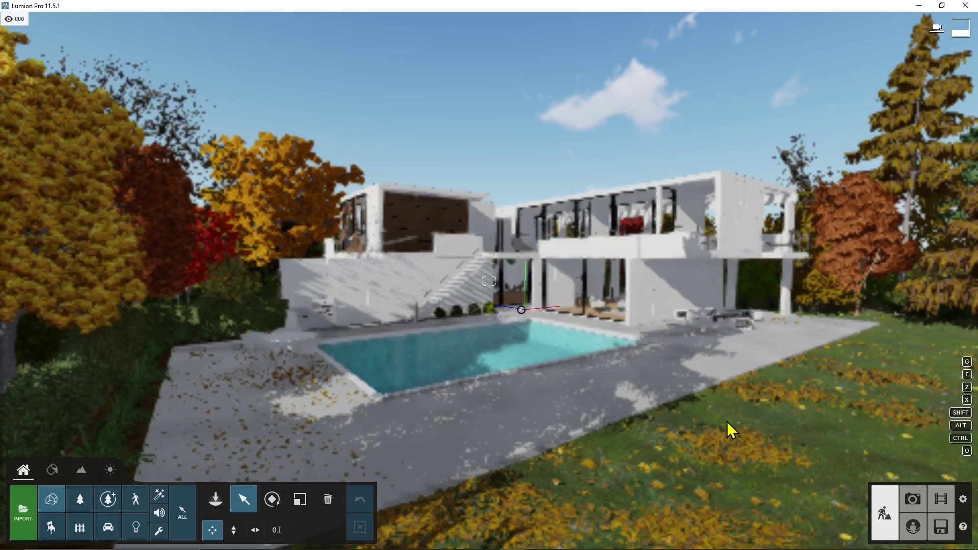
Set the editor resolution to 100% and the editor quality to one star, keeping proxies on Auto, and return to the scene
click(962, 502)
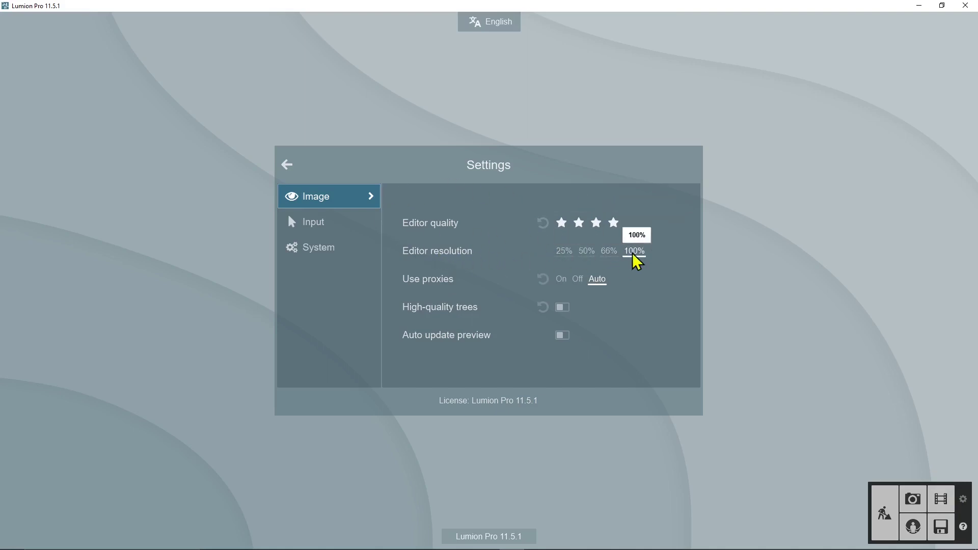
click(580, 224)
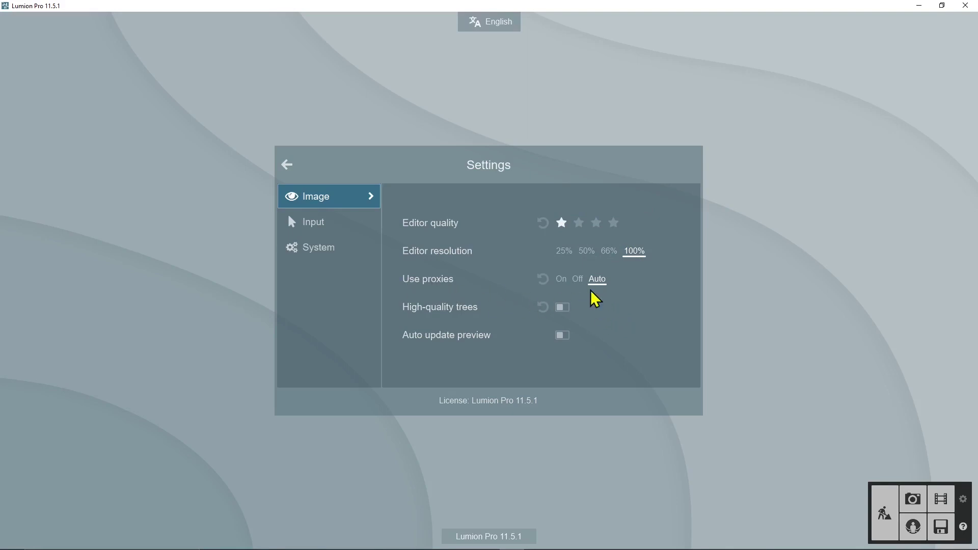
mouse_move(604, 282)
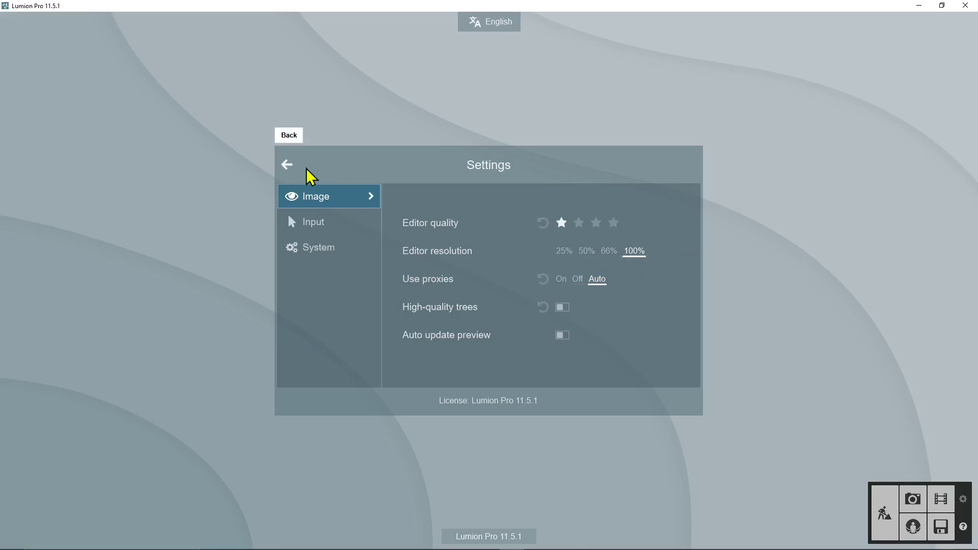
click(287, 165)
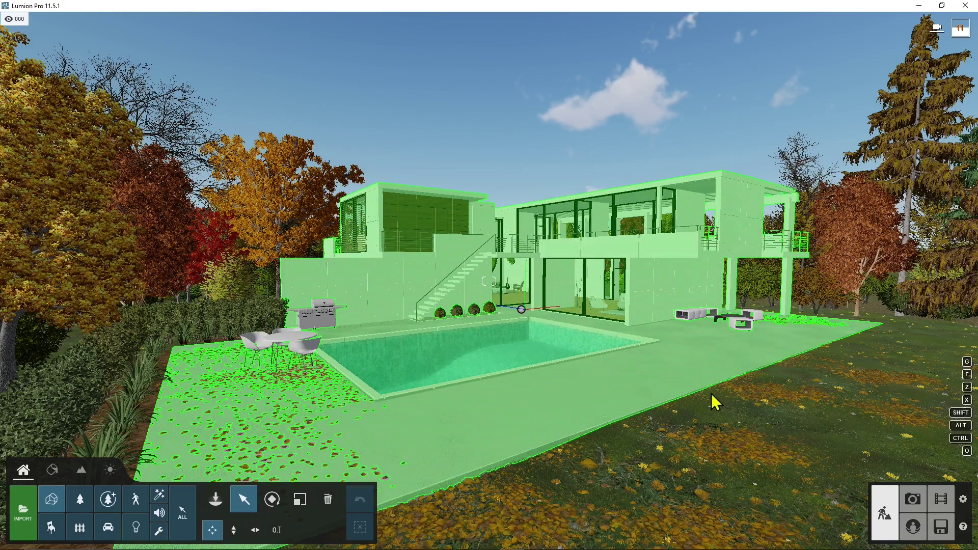
Fly the camera over the villa's roof and across the lawn to examine the house and pool
right_drag(605, 359, 511, 360)
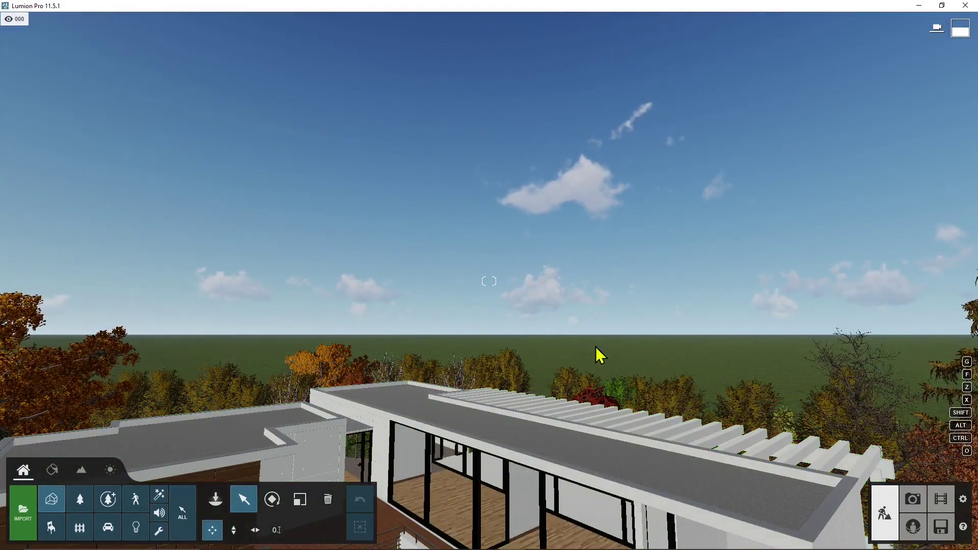
right_drag(530, 352, 695, 297)
key(w)
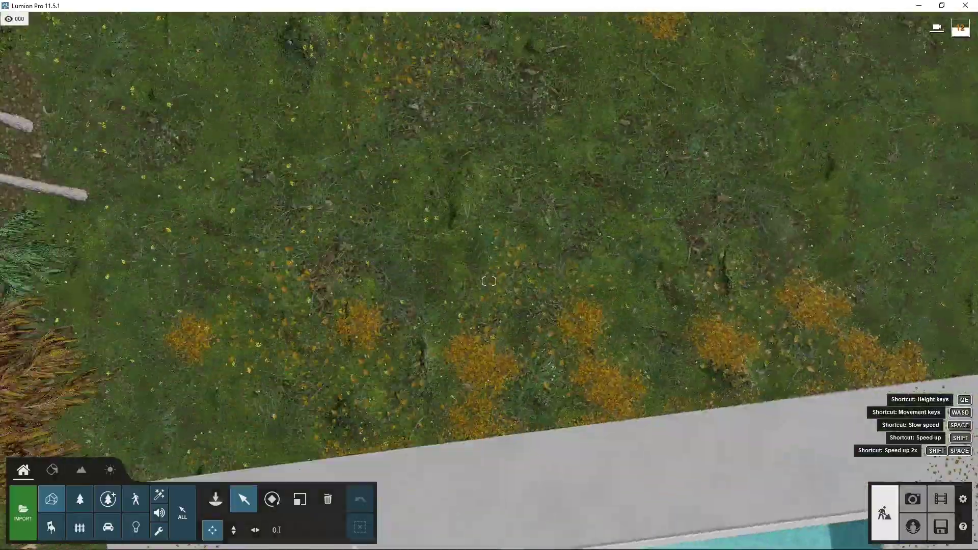
right_drag(489, 282, 702, 159)
key(w)
key(w)
right_drag(476, 350, 500, 329)
key(a)
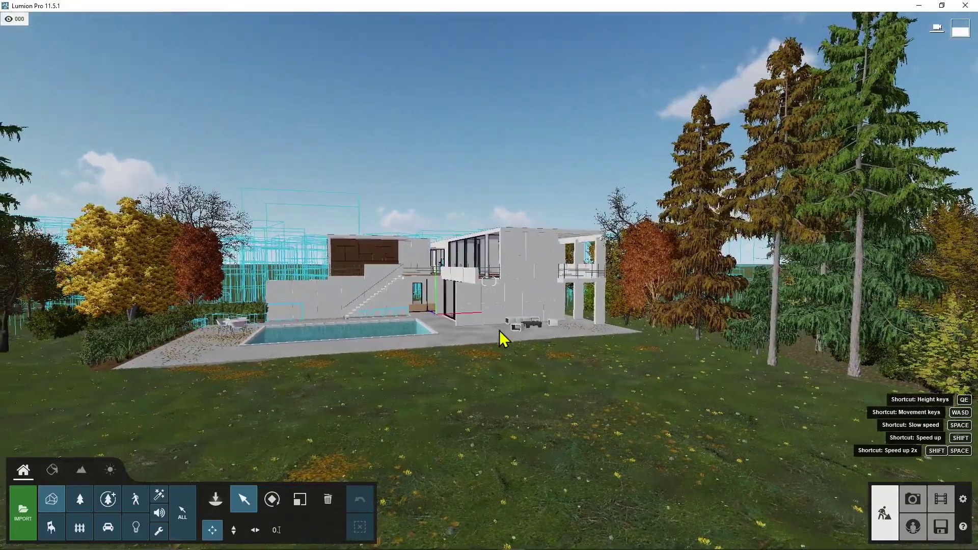
right_drag(485, 343, 561, 343)
mouse_move(489, 281)
right_down()
mouse_move(484, 255)
mouse_move(459, 234)
mouse_move(418, 229)
mouse_move(377, 249)
mouse_move(489, 327)
mouse_move(510, 326)
mouse_move(489, 332)
mouse_move(489, 288)
mouse_move(491, 300)
mouse_move(492, 282)
mouse_move(499, 285)
right_up()
key(w)
key(w)
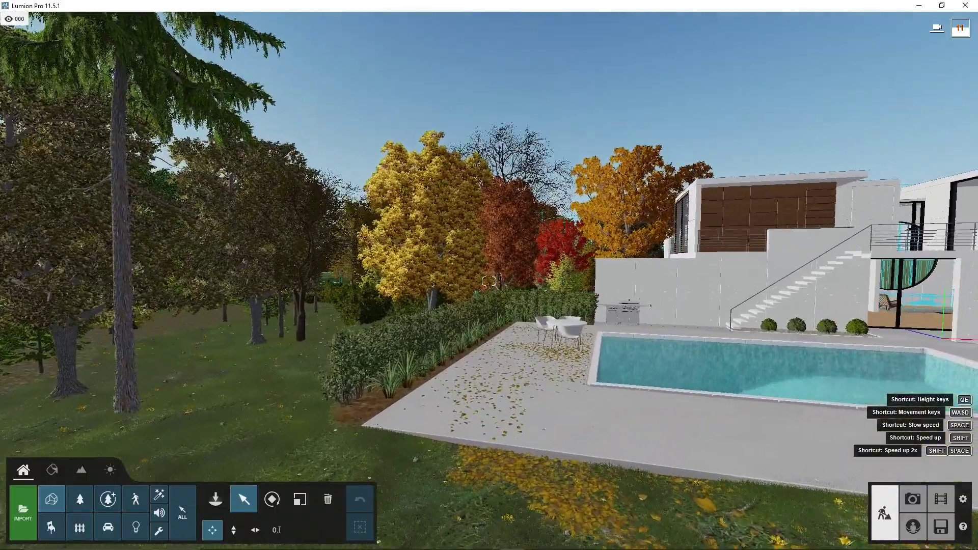
Move the camera sideways, forward and backward over the lawn to view the surrounding trees and the villa's pool side
right_drag(489, 282, 509, 259)
key(a)
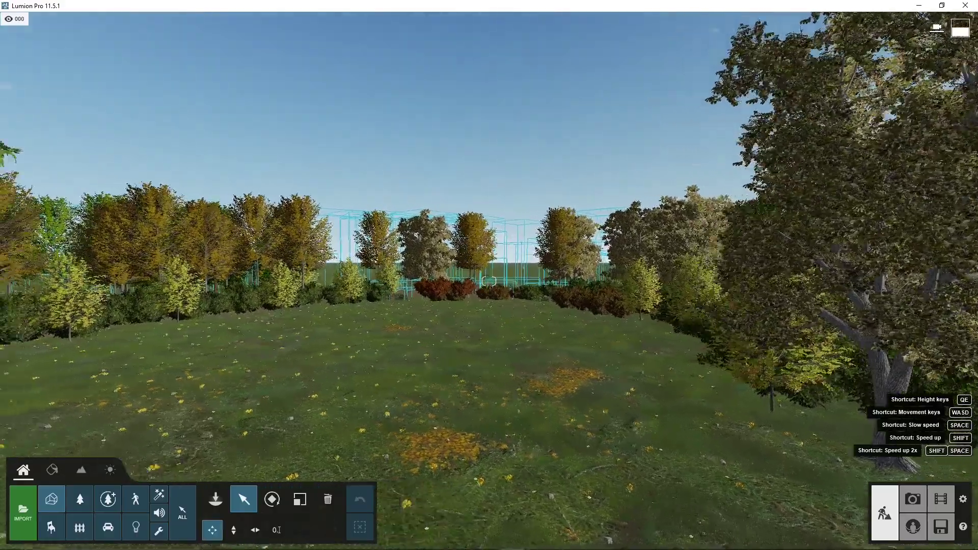
key(a)
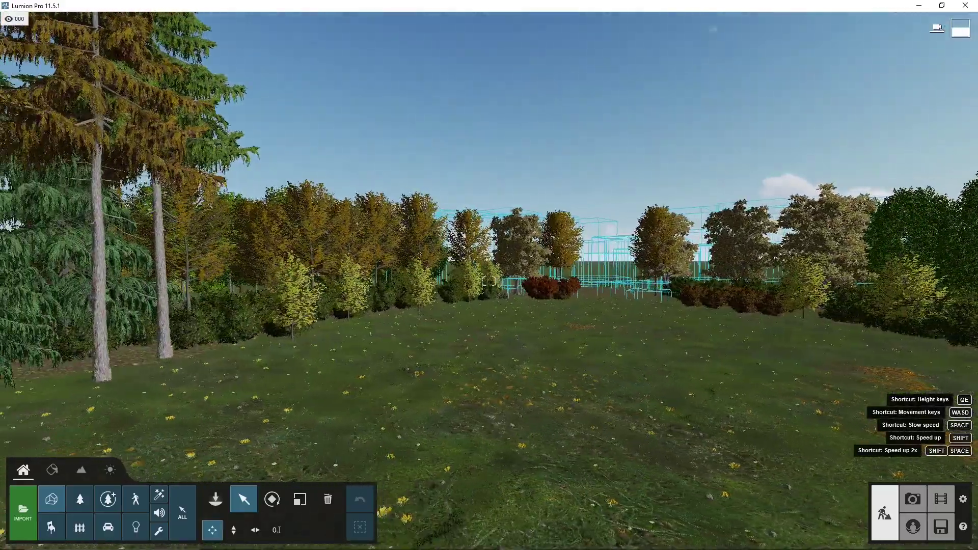
key(d)
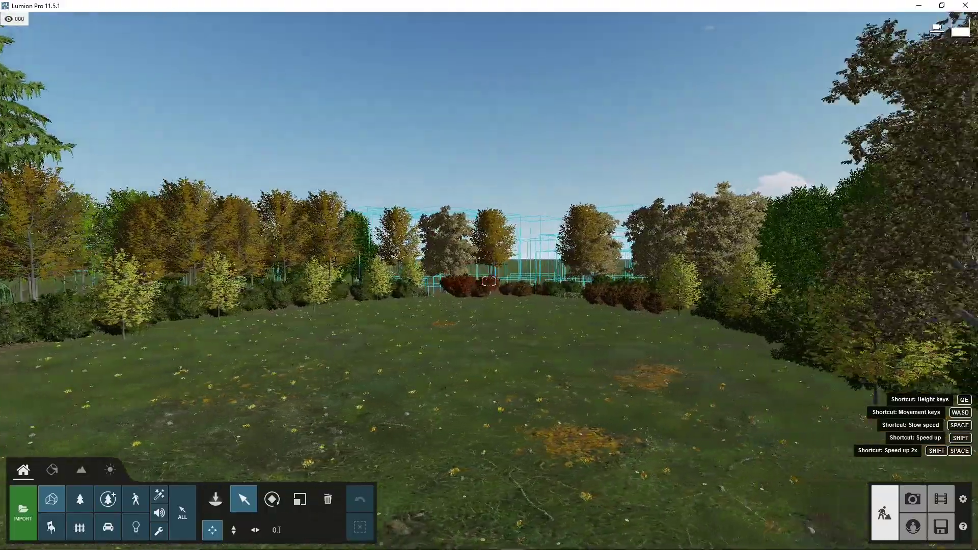
key(a)
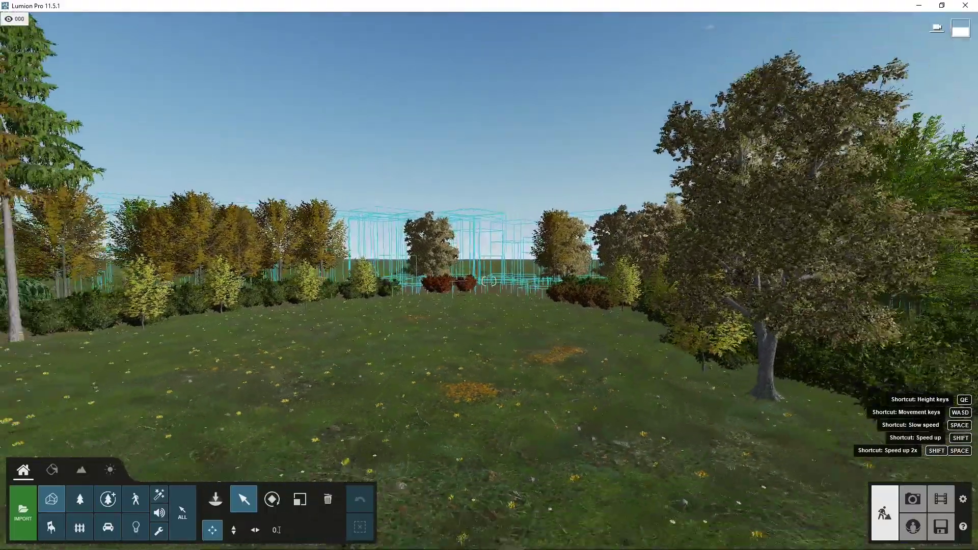
key(w)
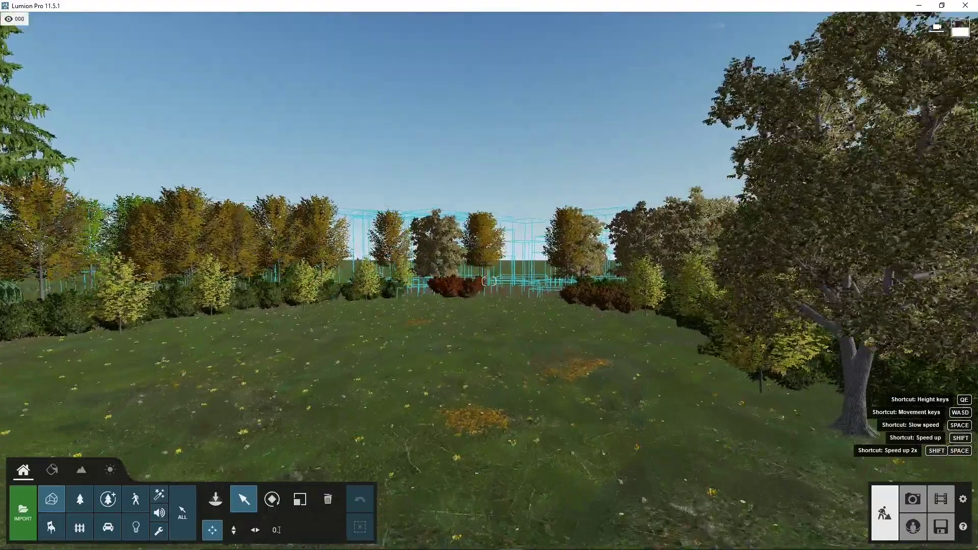
key(s)
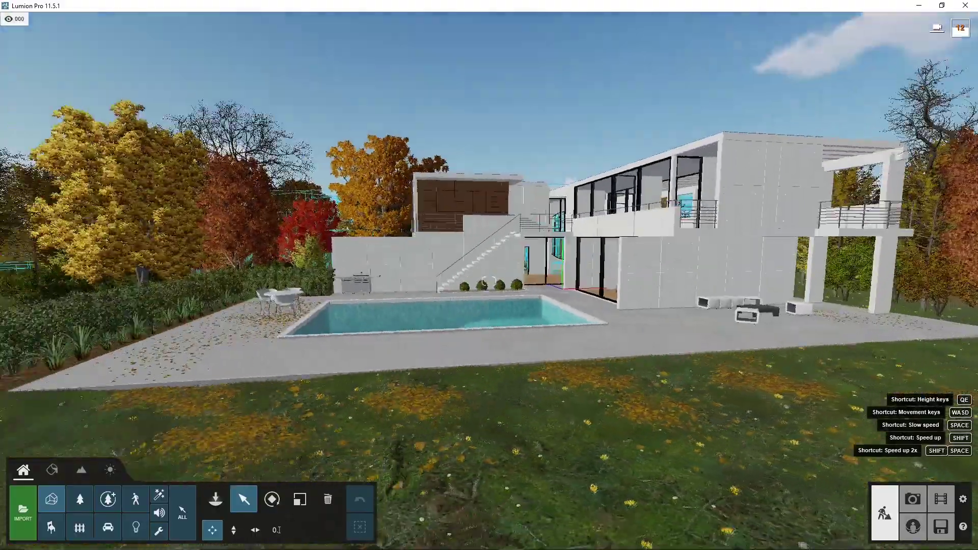
key(s)
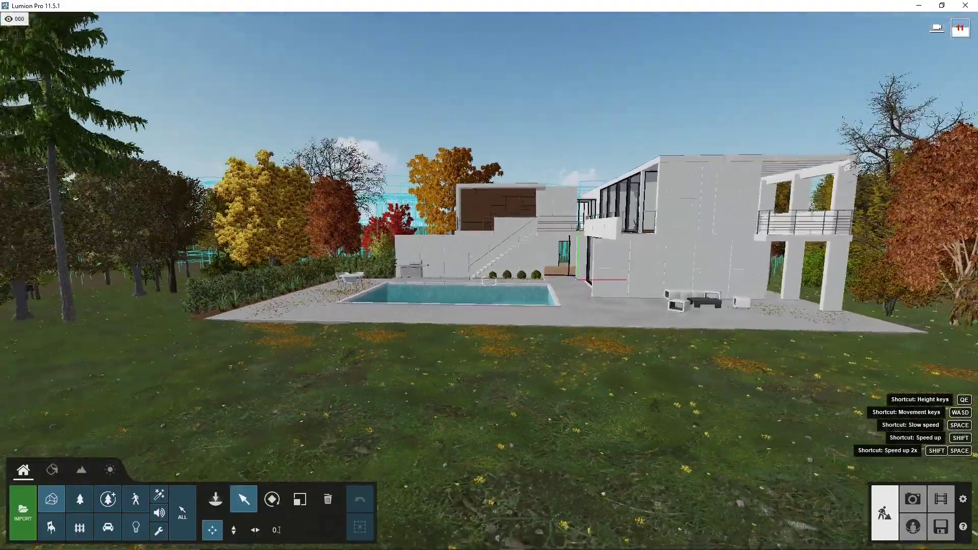
key(a)
key(a)
key(w)
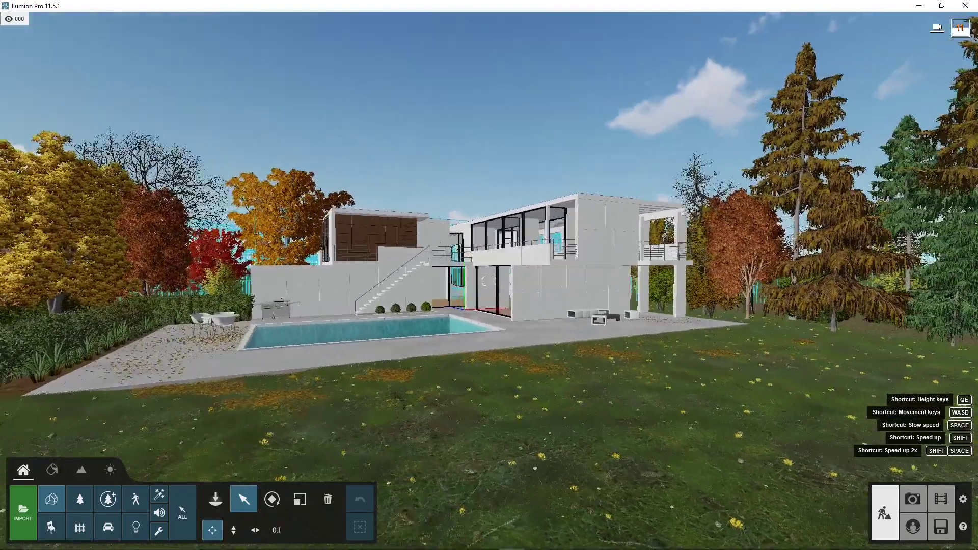
right_drag(514, 327, 469, 327)
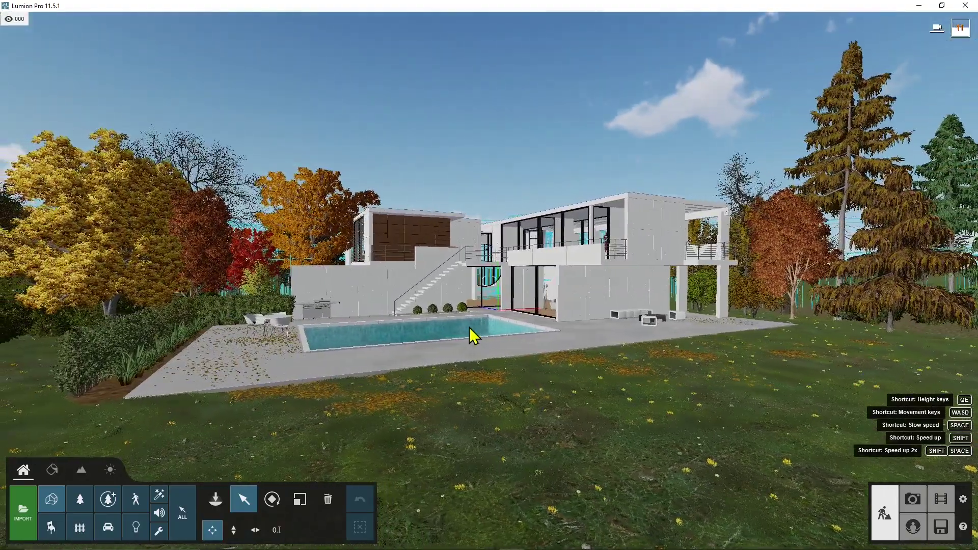
click(470, 327)
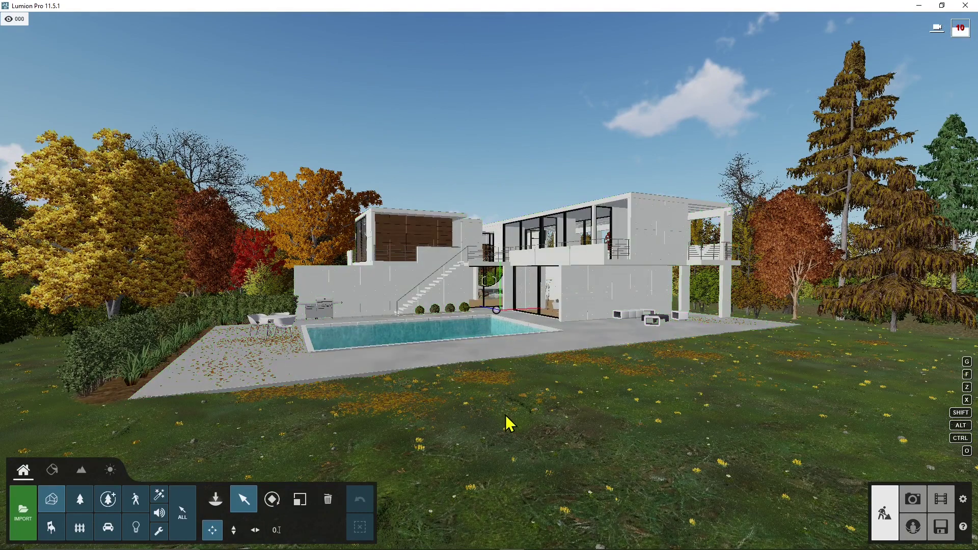
Raise the camera above the villa's roof and lower it back to garden height
mouse_move(506, 415)
right_down()
mouse_move(486, 414)
mouse_move(500, 426)
right_up()
key(q)
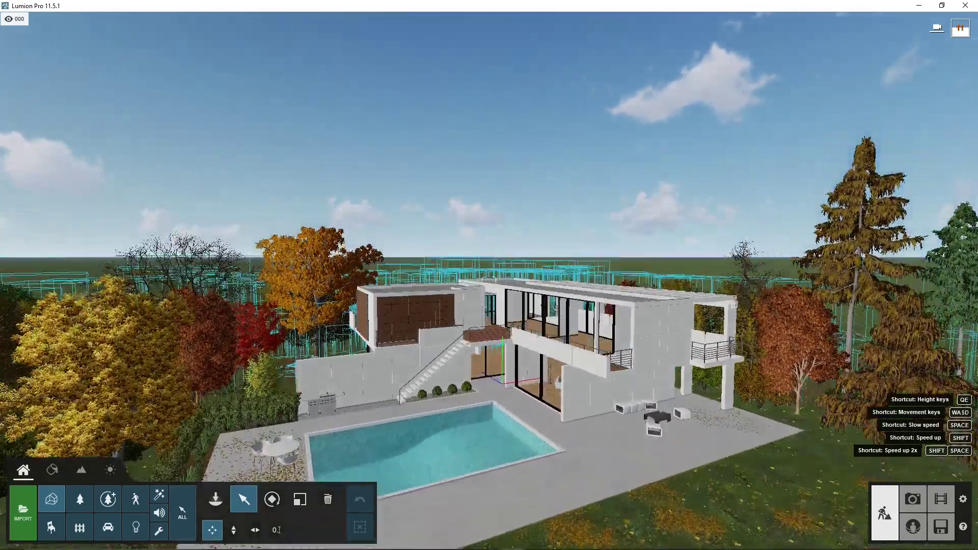
key(q)
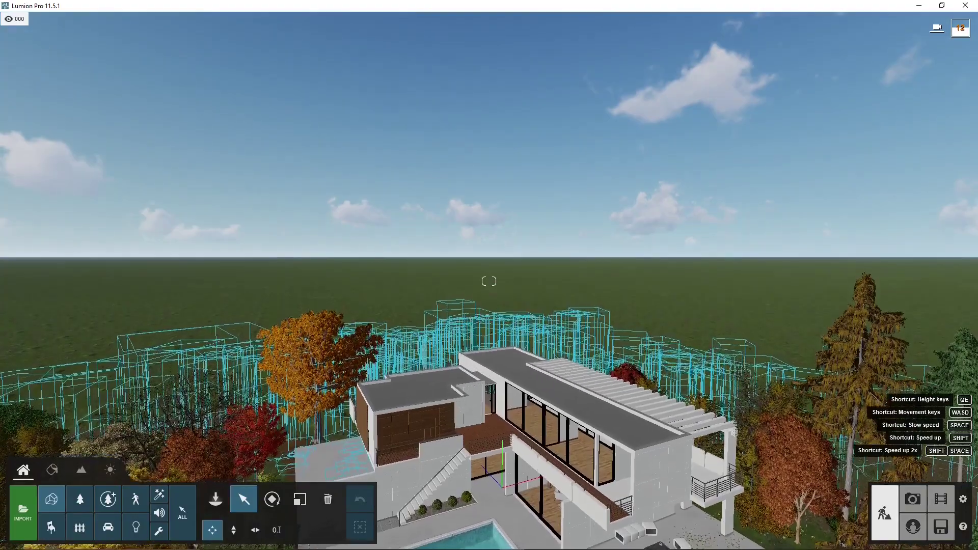
key(e)
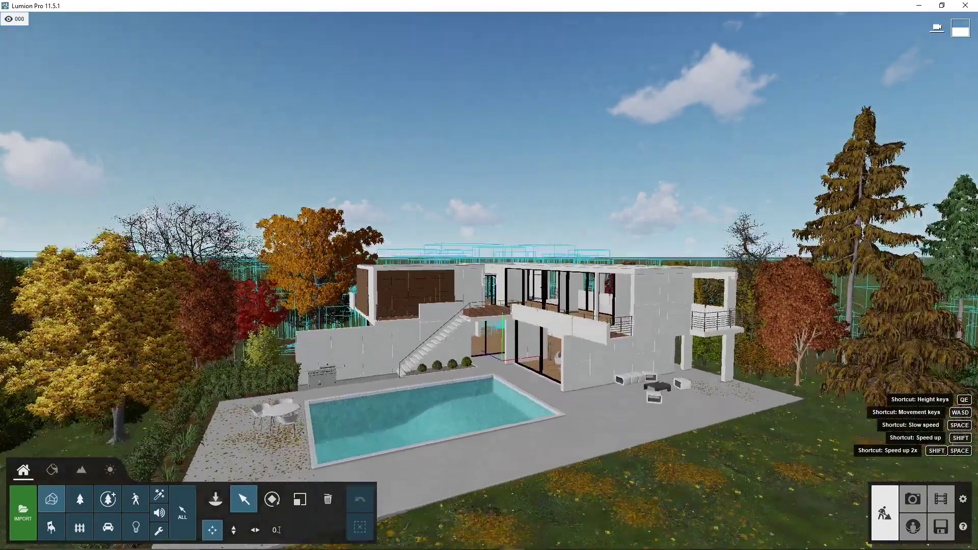
key(e)
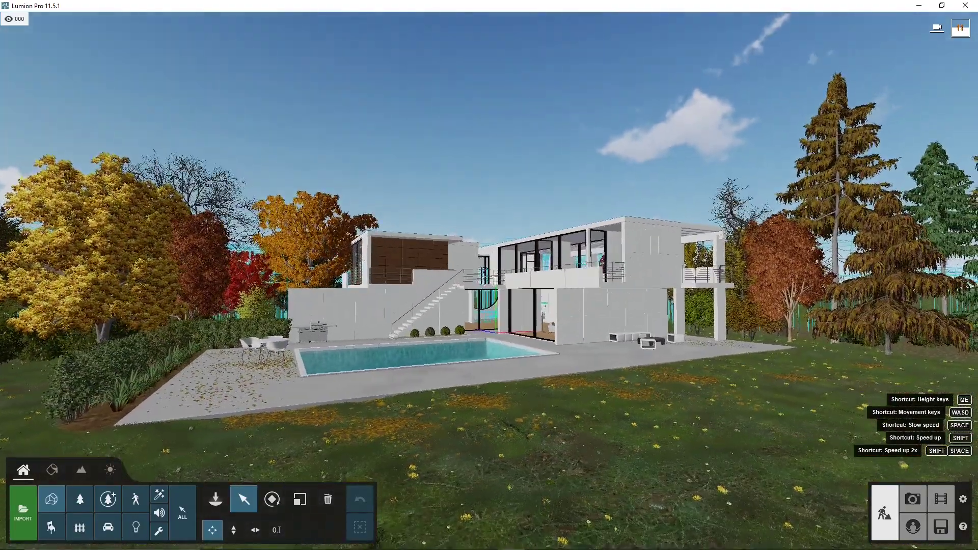
Move the camera toward the villa and tilt the view up to the sky
right_drag(489, 281, 490, 271)
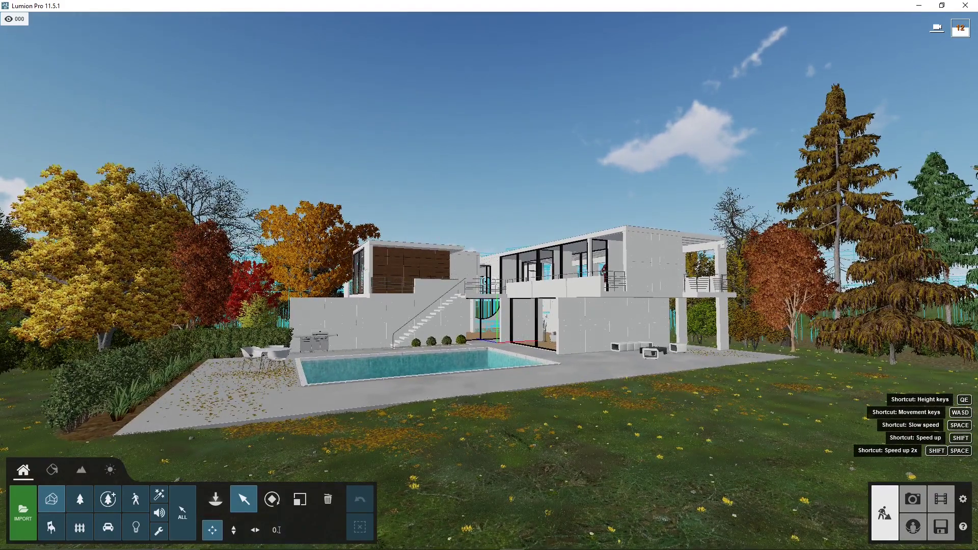
key(w)
right_drag(490, 281, 502, 67)
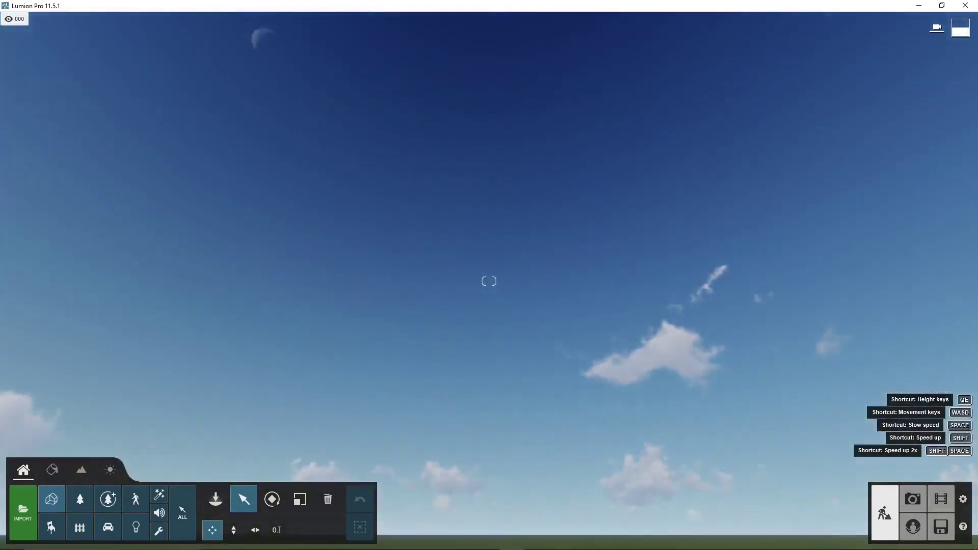
Tilt the camera down from the sky and move it back to frame the whole villa and pool from the lawn
right_drag(489, 275, 431, 290)
key(s)
right_drag(489, 282, 502, 233)
scroll(508, 423, up, 3)
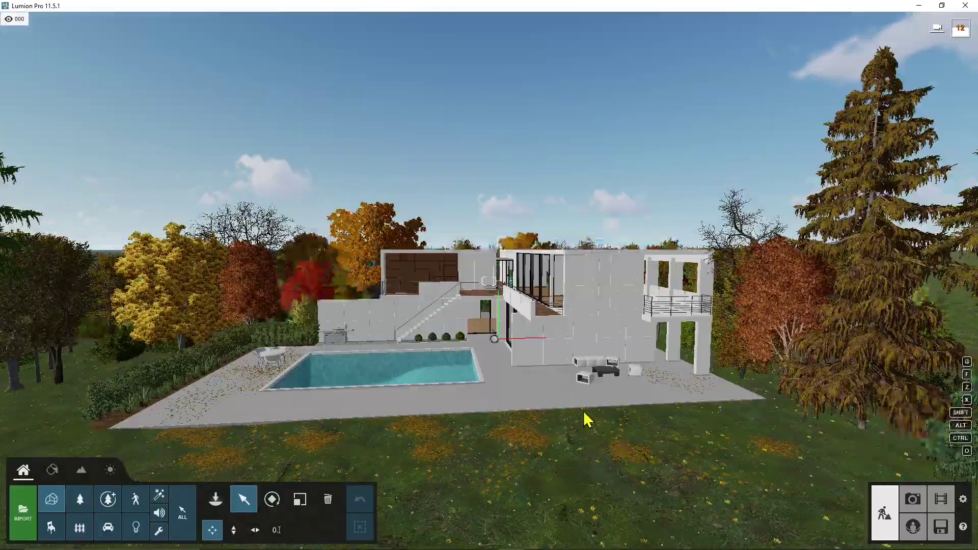
mouse_move(586, 421)
right_down()
mouse_move(530, 440)
mouse_move(577, 410)
right_up()
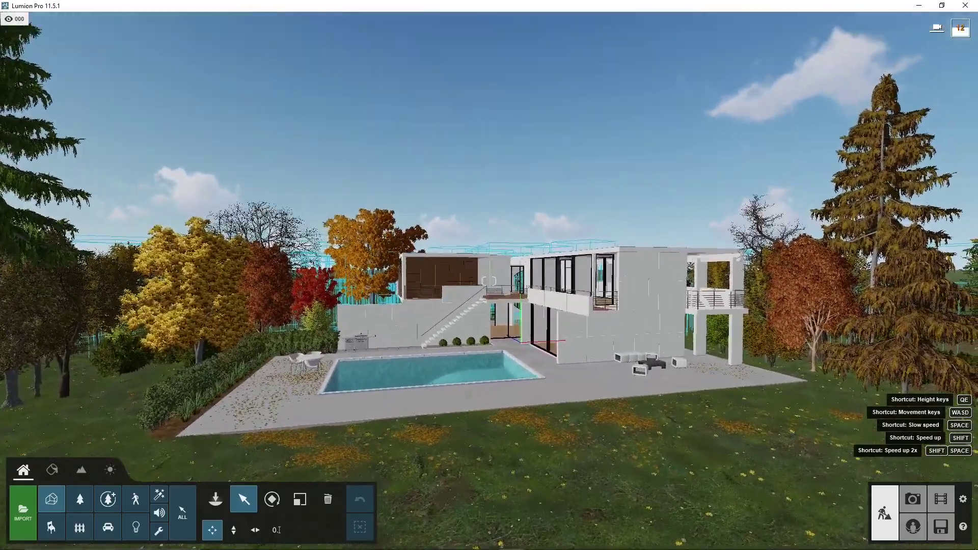
Fly the camera quickly over the villa's roof and far out above the terrain to view the whole site
scroll(489, 282, up, 3)
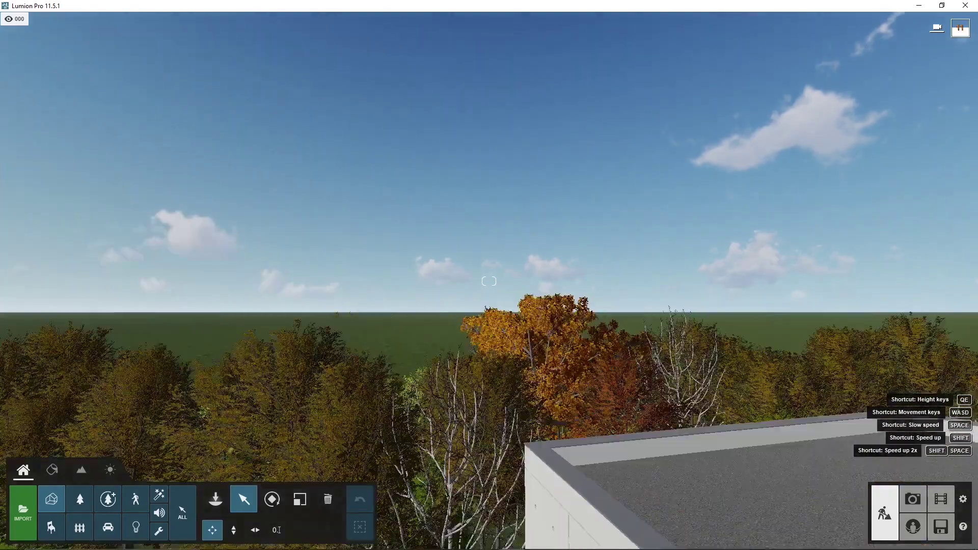
scroll(489, 281, up, 5)
right_drag(489, 282, 502, 306)
scroll(489, 281, up, 2)
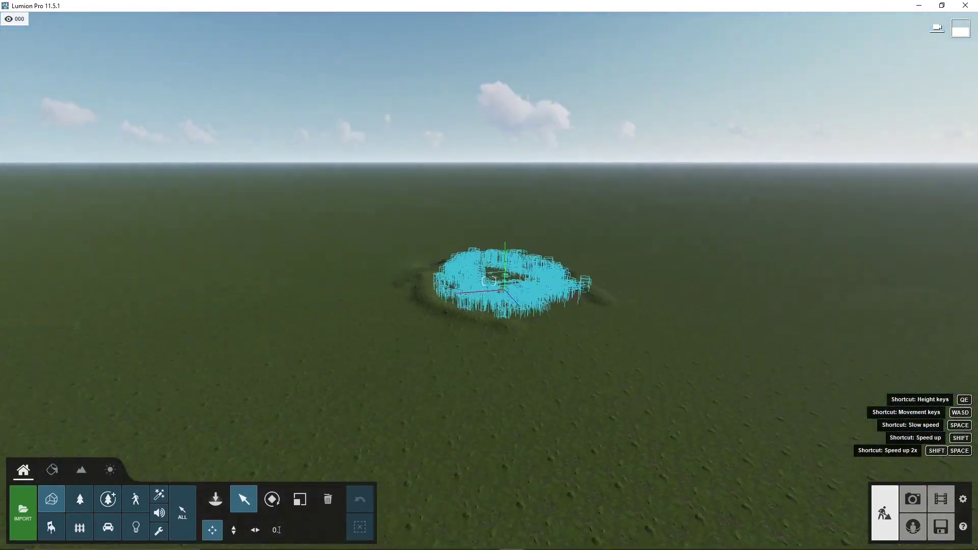
Fly the camera back from the distant overview to just above the treetops beside the villa
right_drag(489, 281, 362, 250)
key(w)
key(w)
scroll(489, 281, up, 10)
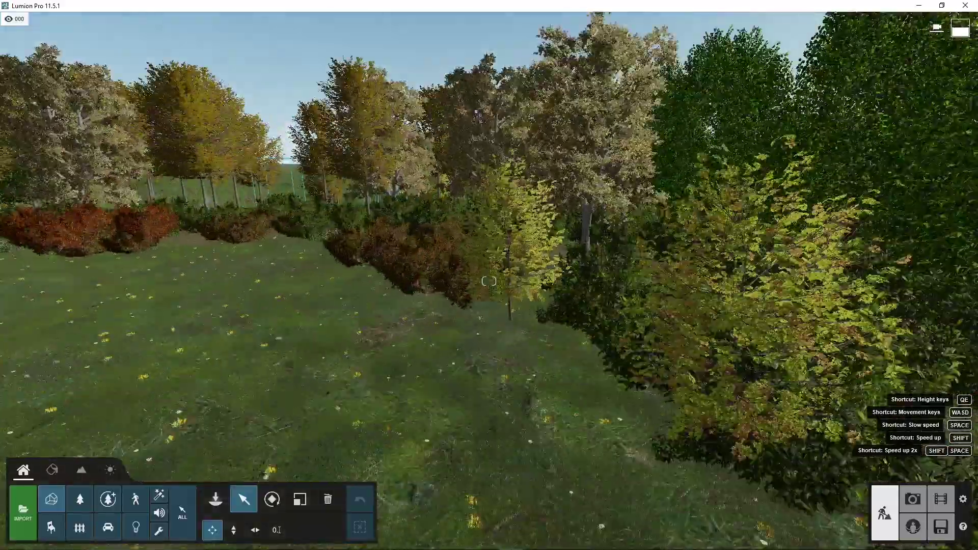
Bring the camera down from the treetops to the lawn, facing the villa's pool side from a distance
right_drag(795, 474, 553, 427)
right_drag(482, 366, 444, 311)
right_drag(489, 282, 489, 316)
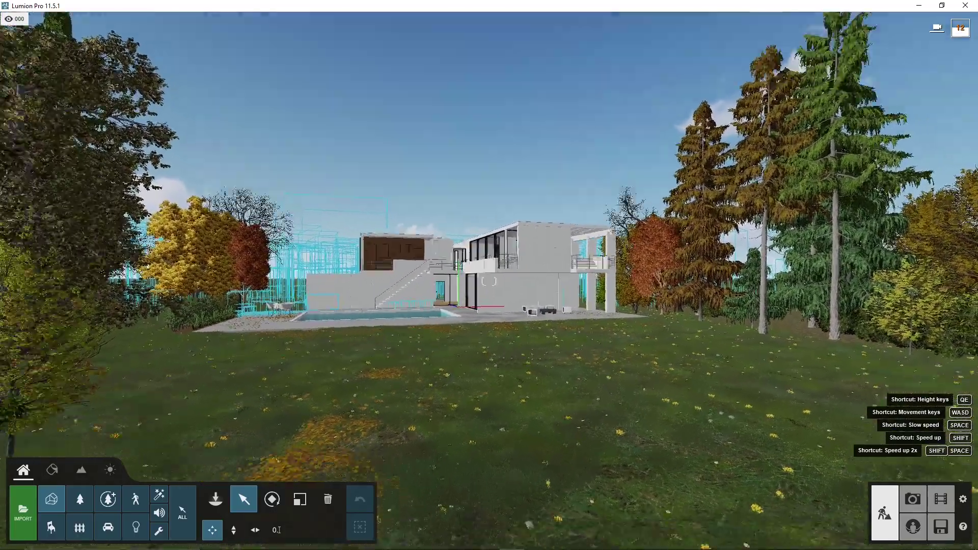
right_drag(489, 282, 443, 302)
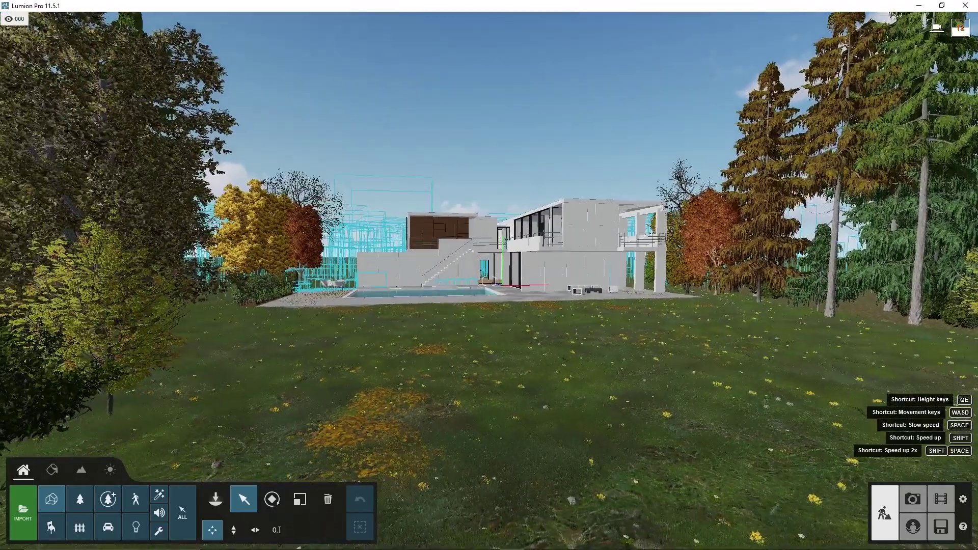
scroll(489, 281, up, 3)
right_drag(489, 282, 494, 283)
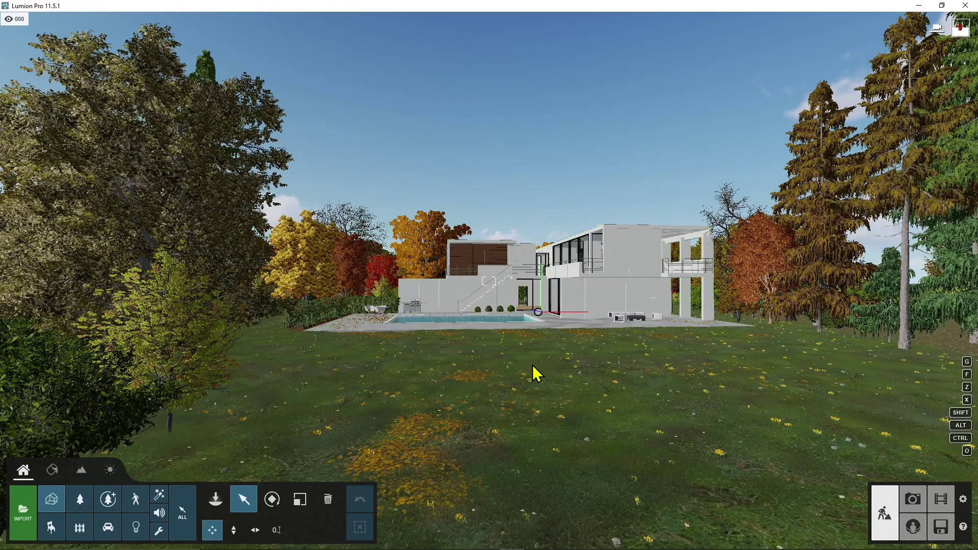
Turn the view sideways across the villa, and move the camera backward and forward between the garden trees and the pool terrace
right_drag(509, 340, 563, 342)
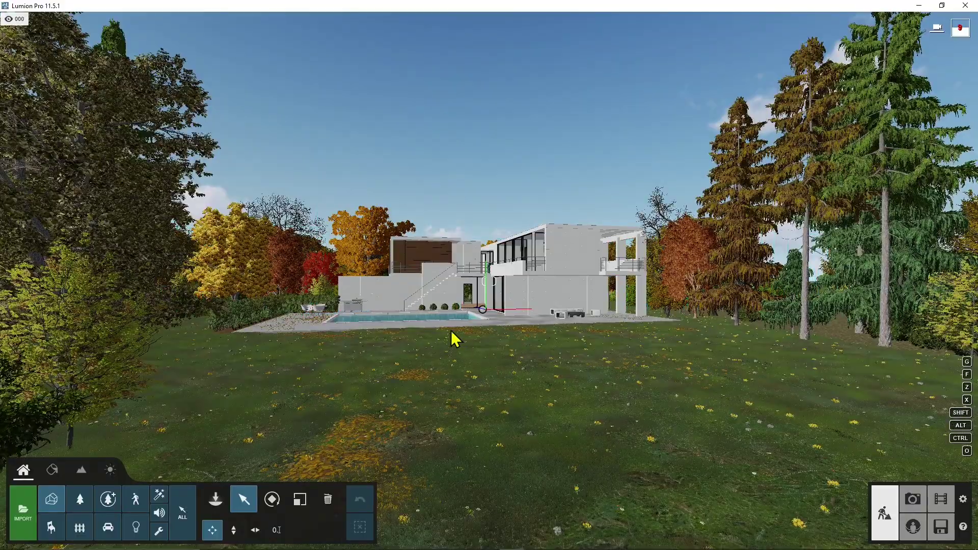
scroll(450, 328, up, 2)
scroll(451, 326, down, 5)
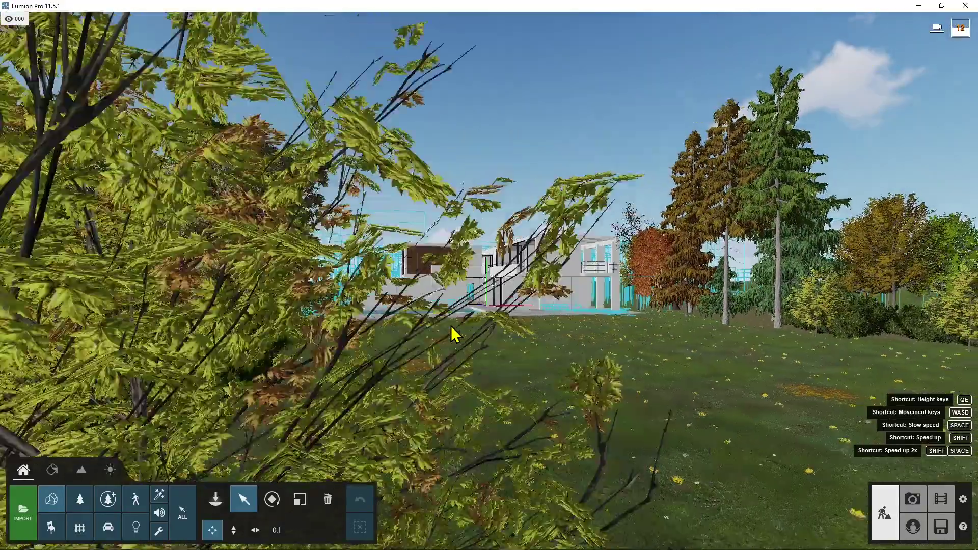
scroll(451, 327, up, 5)
scroll(452, 331, up, 5)
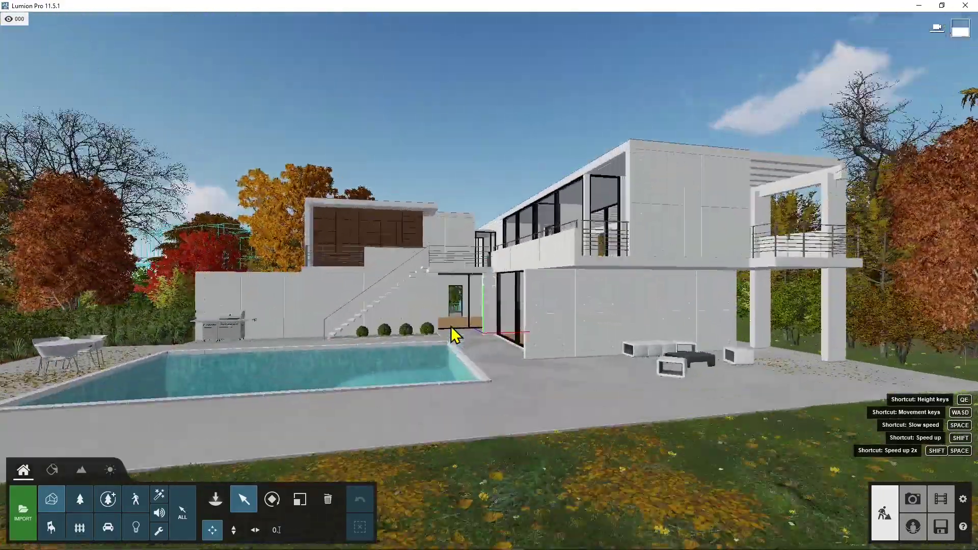
scroll(452, 332, down, 5)
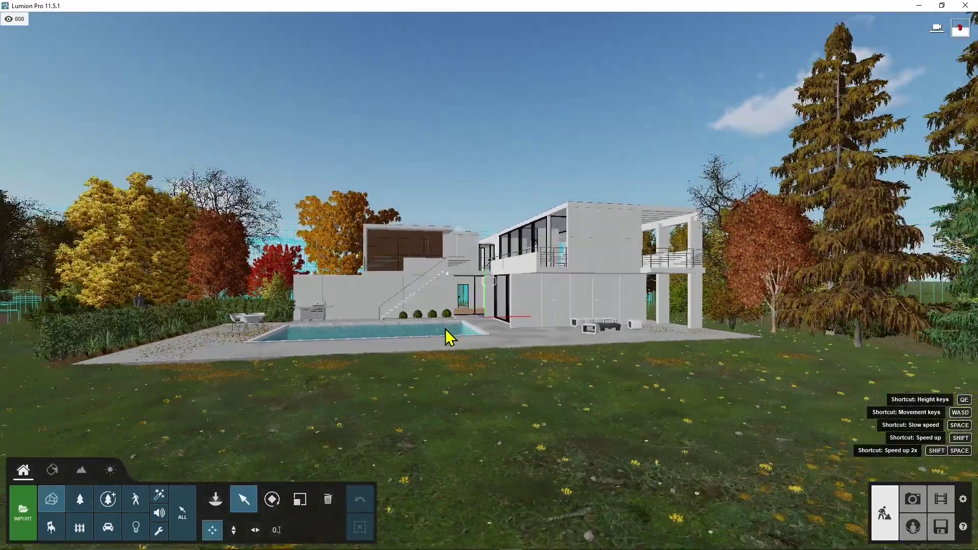
Shift the camera sideways both ways and slightly up and down while facing the villa from the lawn
key(d)
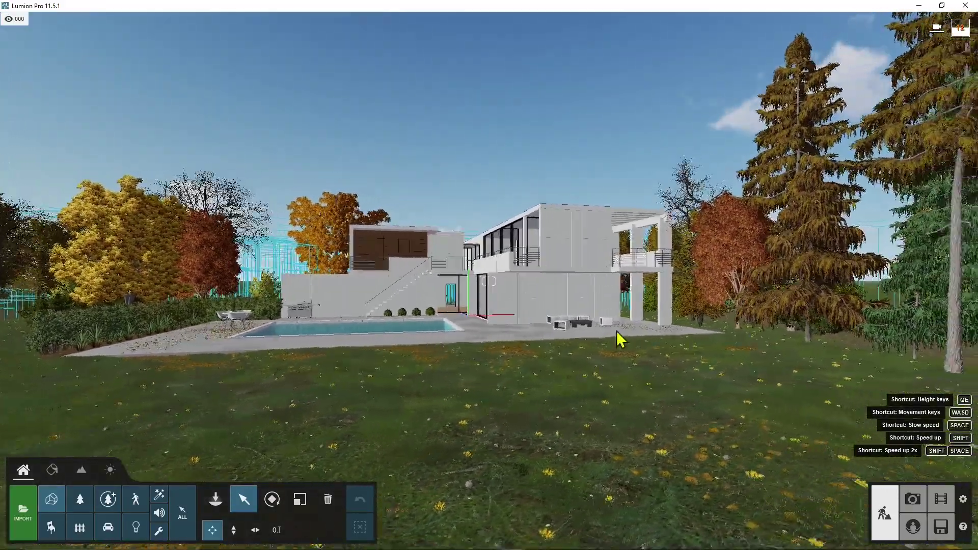
key(a)
key(d)
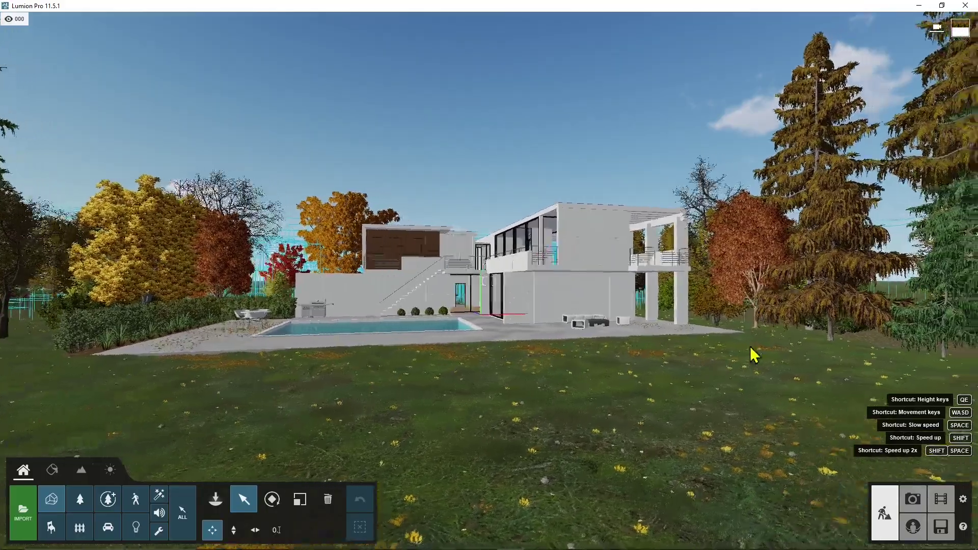
key(a)
key(d)
key(q)
key(a)
key(e)
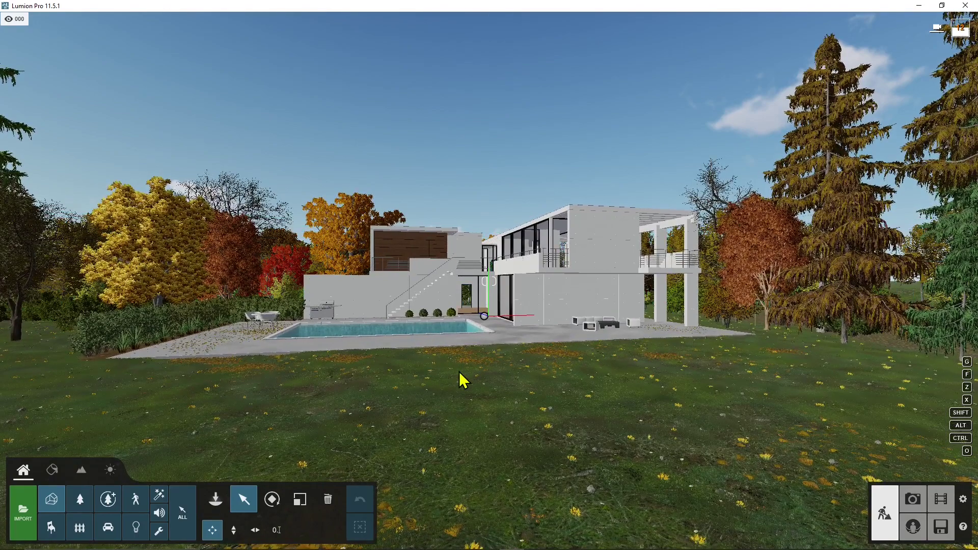
Move the camera closer to the corner of the pool terrace, select the villa model and deselect all objects
click(436, 286)
right_drag(509, 288, 450, 281)
right_drag(513, 323, 581, 310)
key(w)
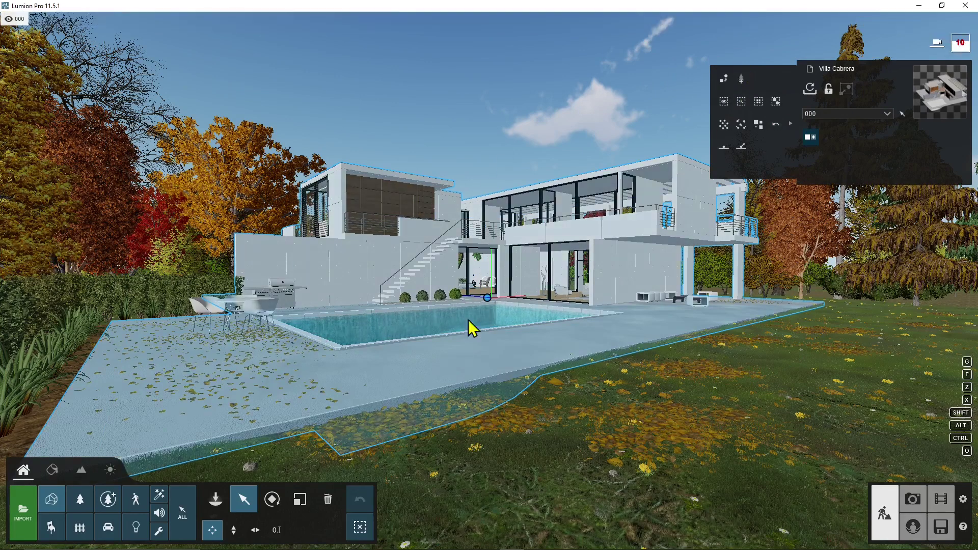
click(360, 528)
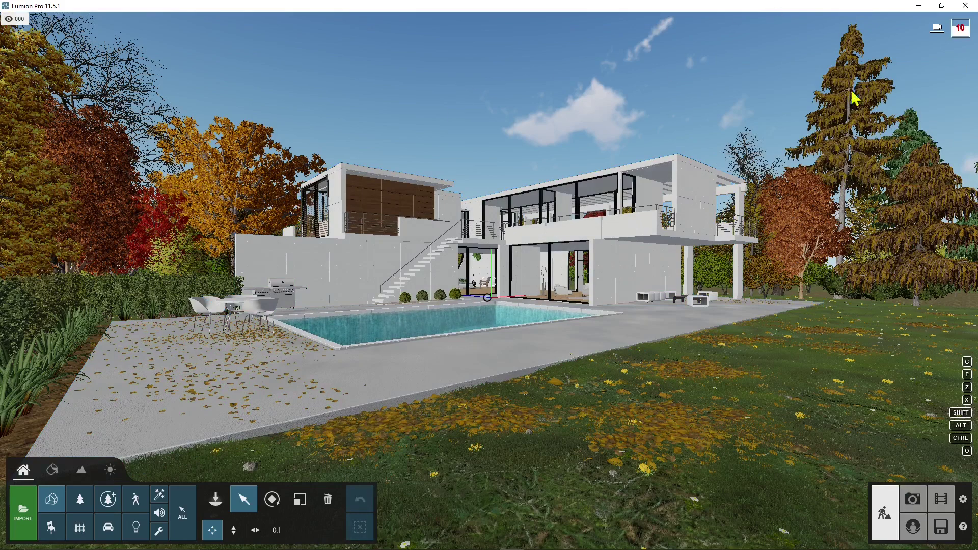
Turn and advance the camera to the pool's edge and set it to the 1.60 m eye level
right_drag(843, 102, 659, 109)
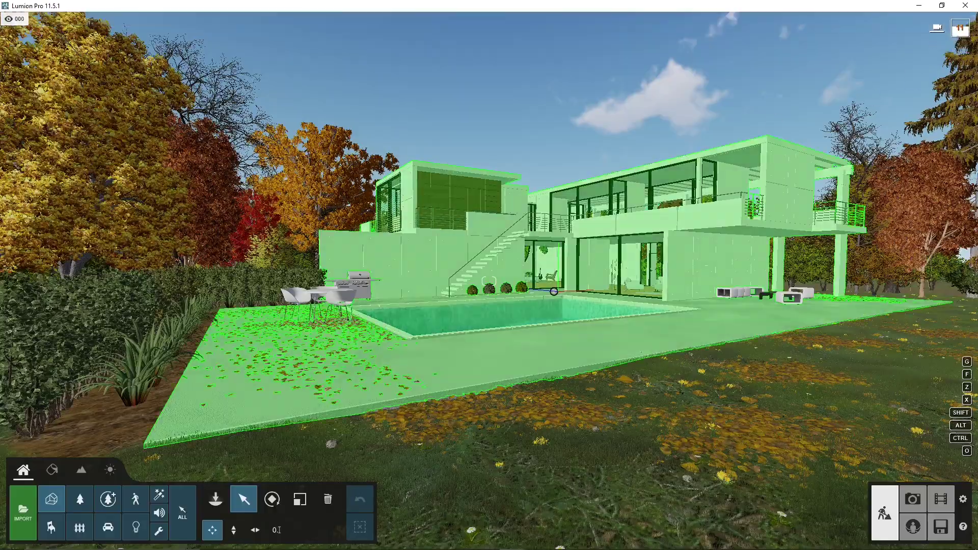
right_drag(776, 121, 861, 113)
key(w)
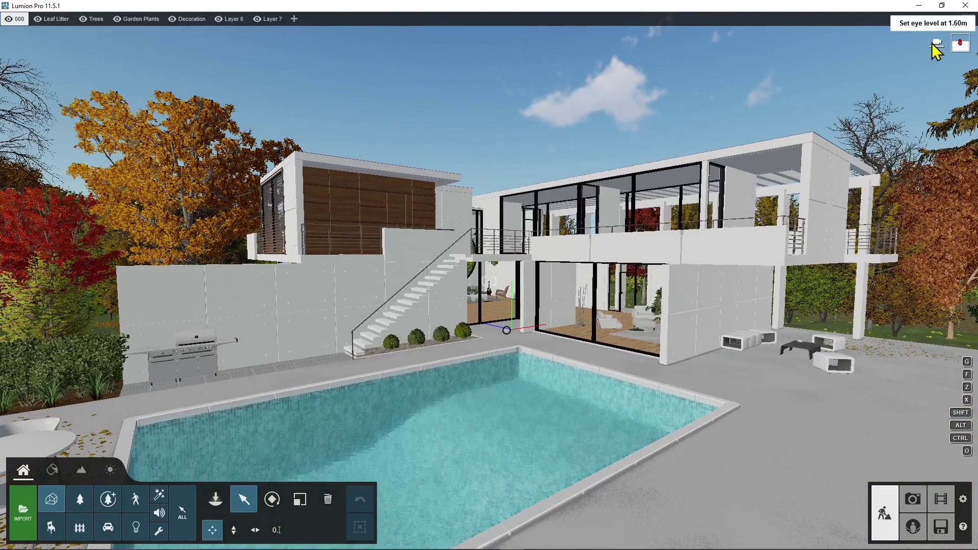
click(942, 49)
click(942, 50)
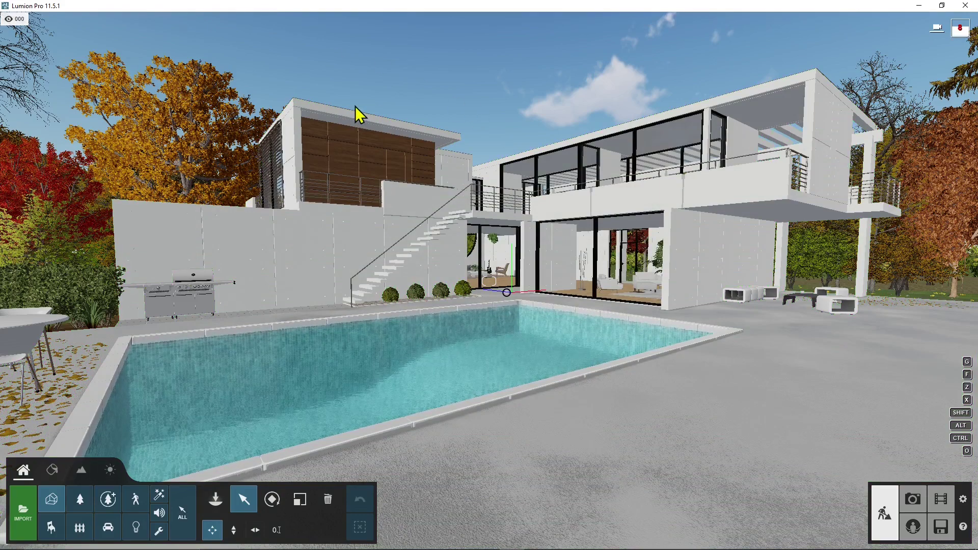
Make Decoration the active layer and hide the Trees, Garden Plants, Layer 6 and Layer 7 layers
mouse_move(15, 30)
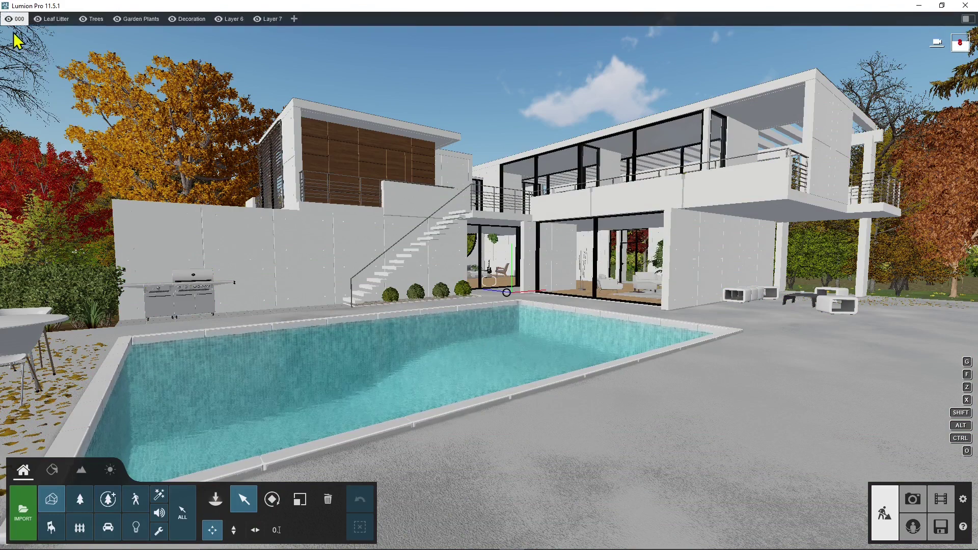
click(88, 21)
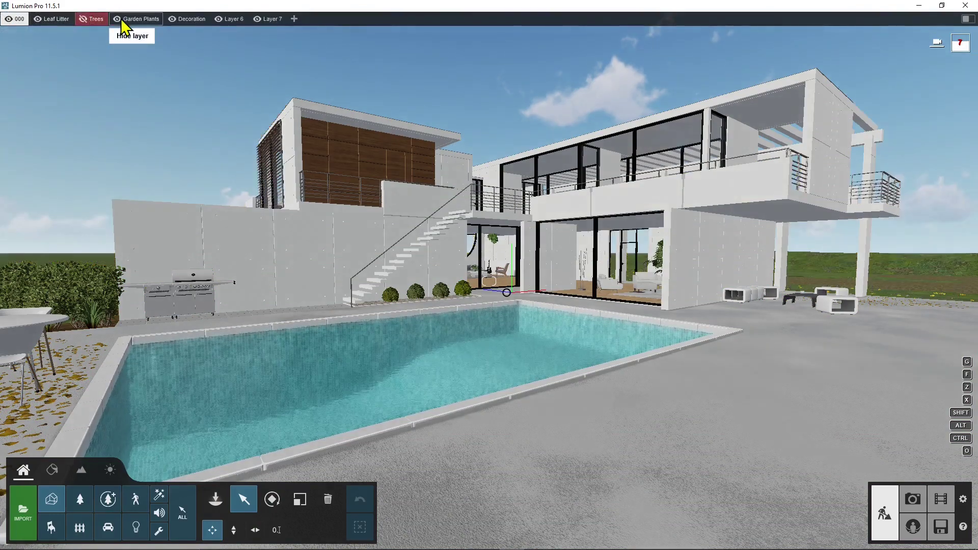
click(140, 21)
click(187, 20)
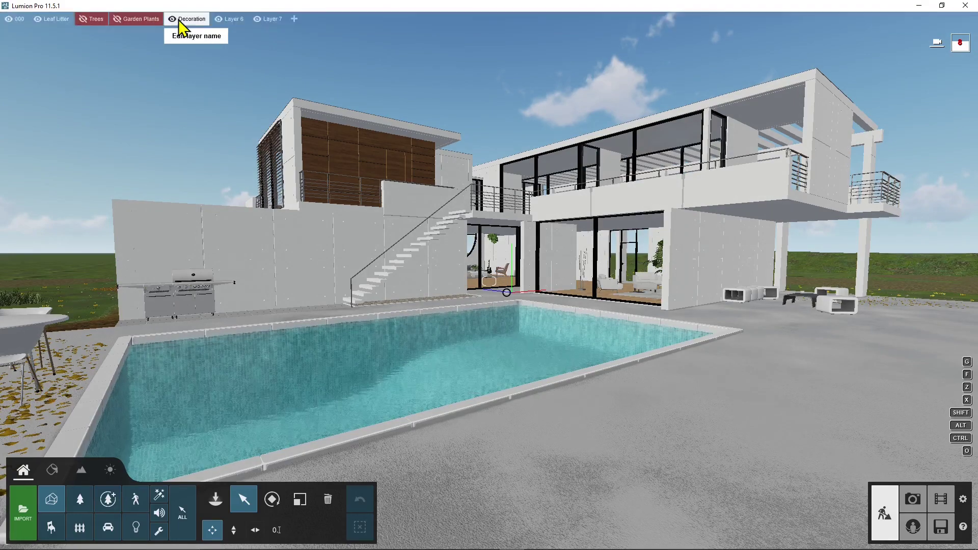
click(221, 22)
click(260, 23)
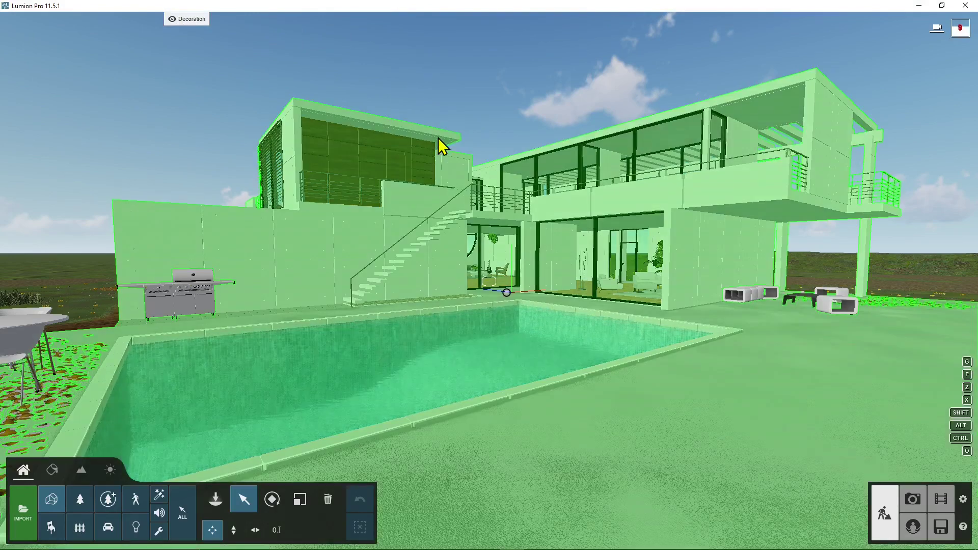
Show the Trees, Garden Plants, Layer 6 and Layer 7 layers again
click(91, 19)
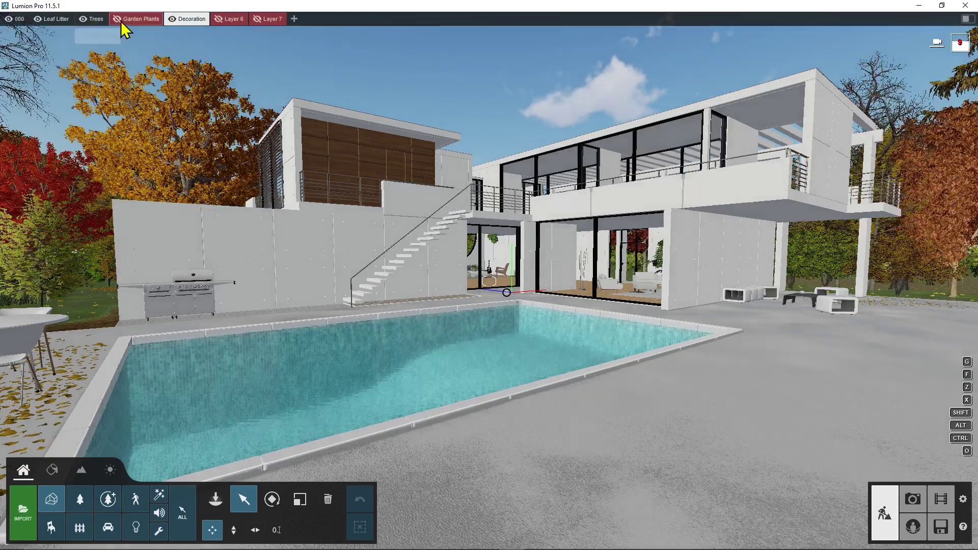
click(133, 19)
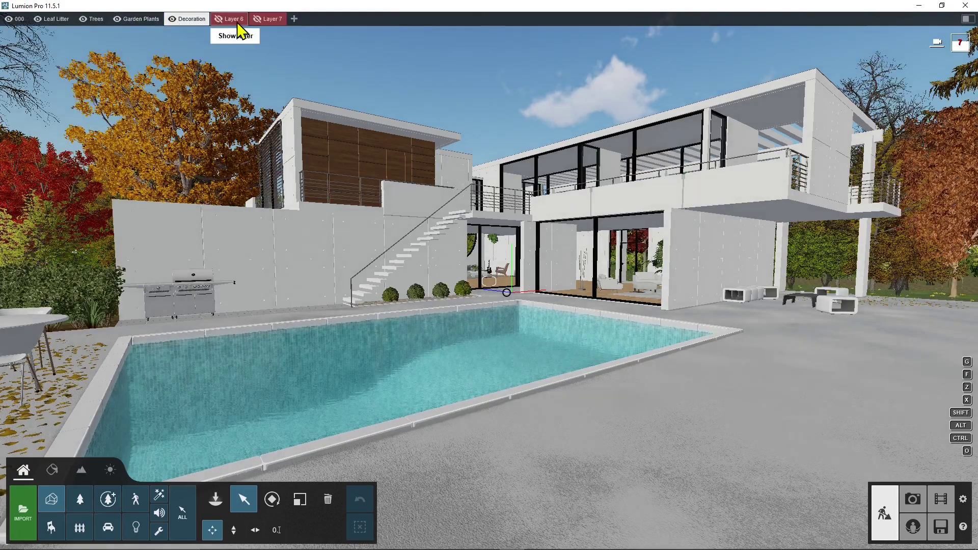
click(218, 19)
click(261, 20)
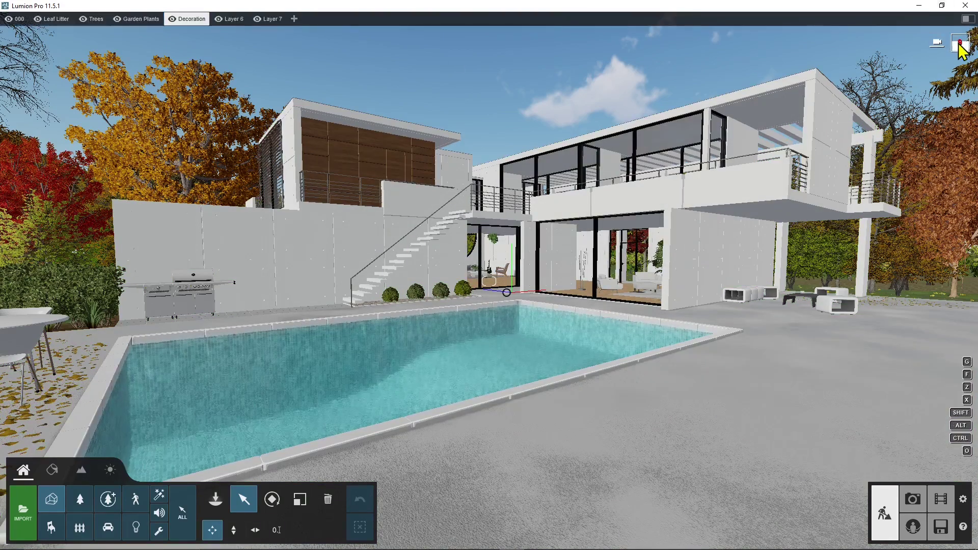
Set the editor quality to medium and the editor resolution to 50%, checking the project statistics before and after
mouse_move(961, 44)
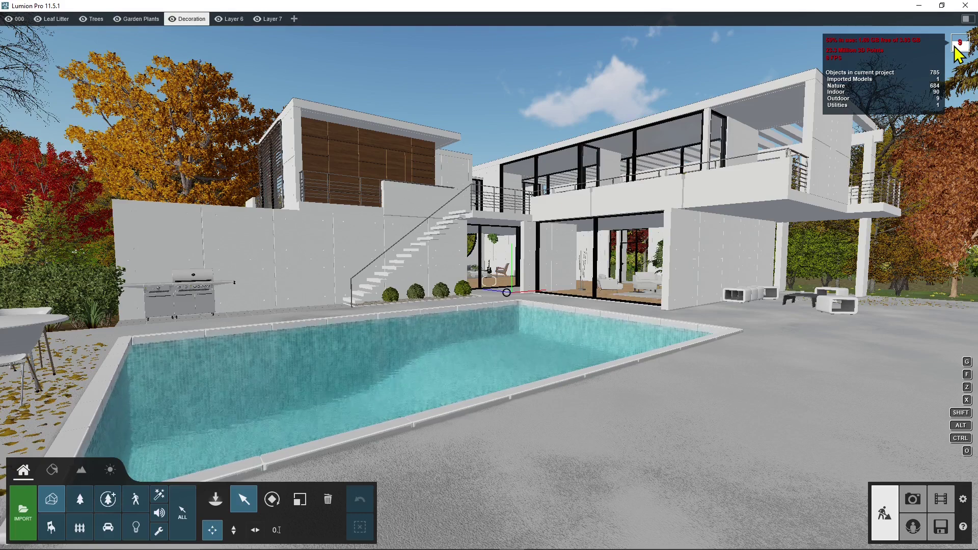
click(958, 51)
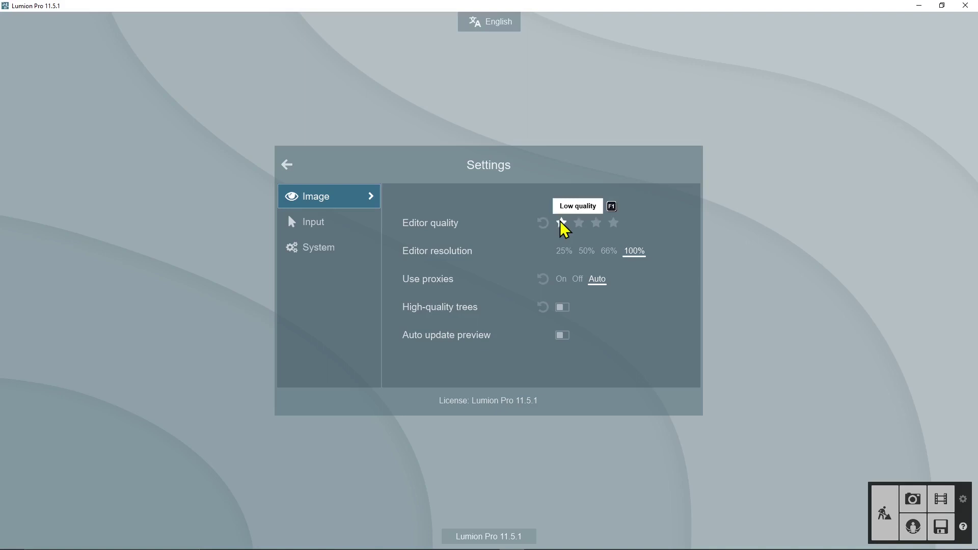
click(561, 224)
click(579, 224)
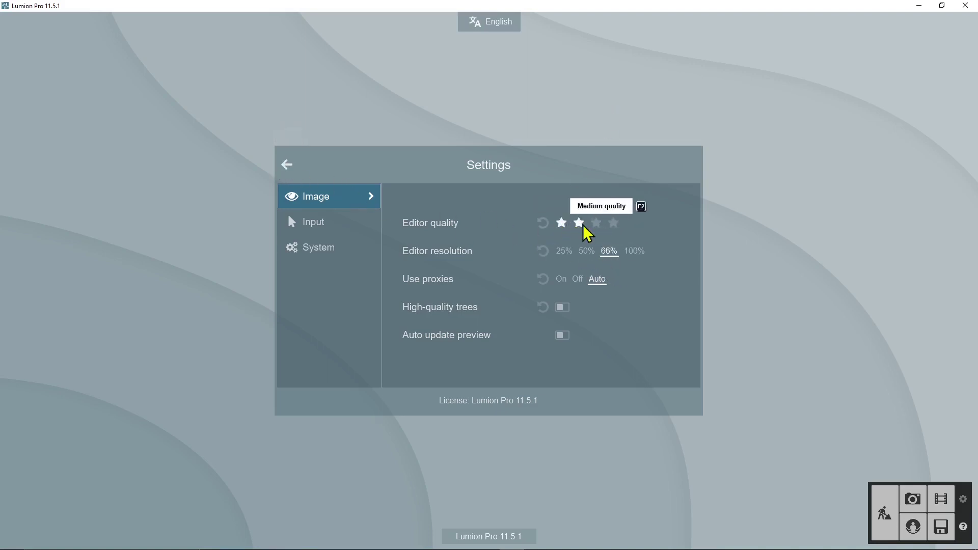
click(587, 252)
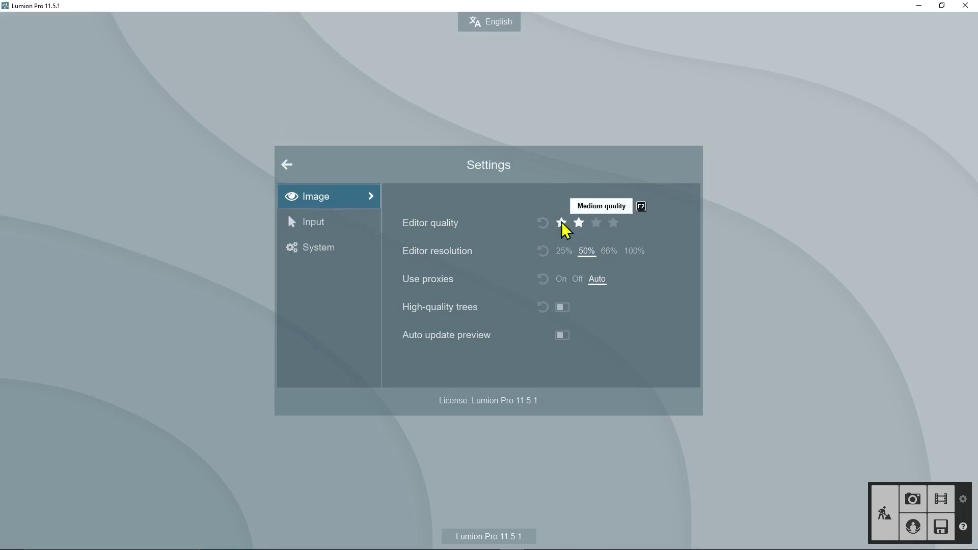
click(288, 166)
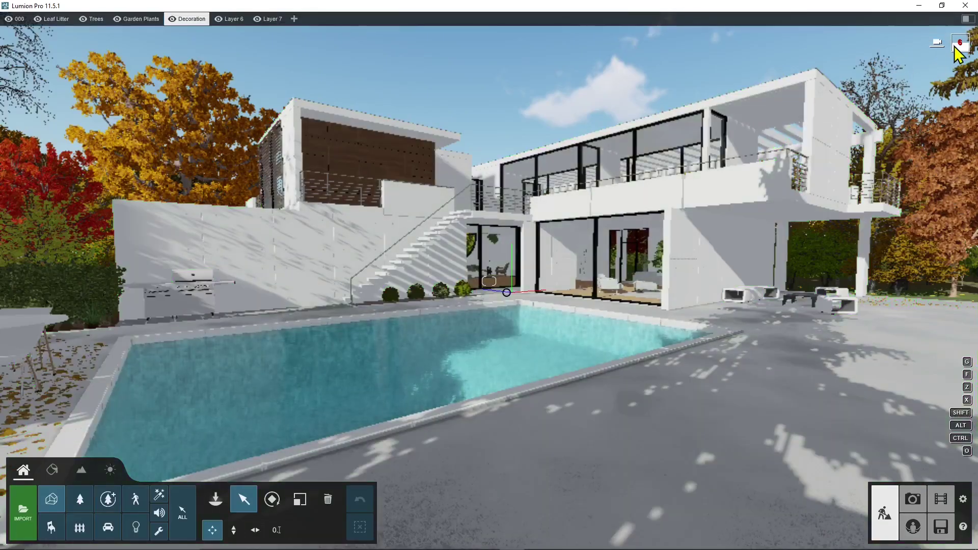
mouse_move(957, 47)
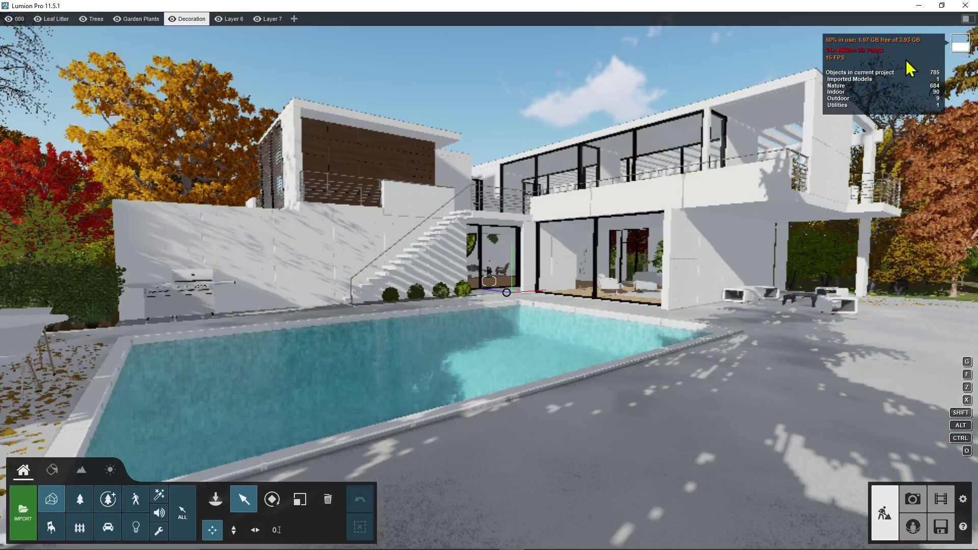
Hide the Layer 7, Layer 6, Garden Plants and Trees layers, and try to hide the active Decoration layer
click(258, 19)
click(217, 18)
click(168, 19)
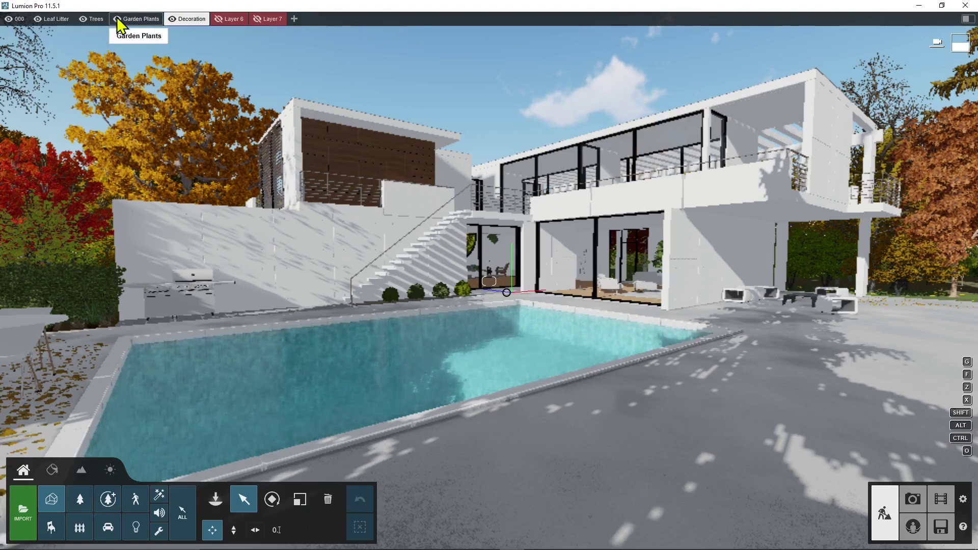
click(117, 19)
click(172, 21)
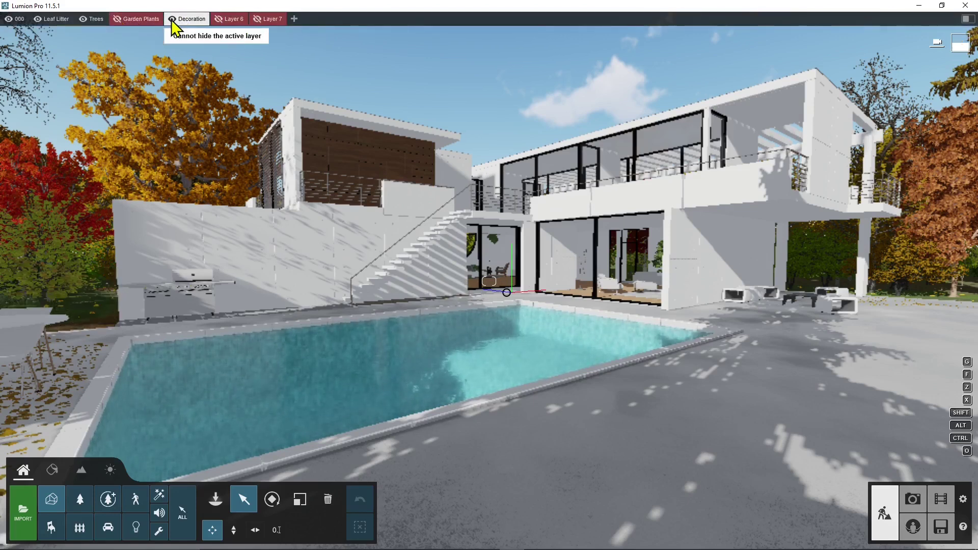
click(83, 18)
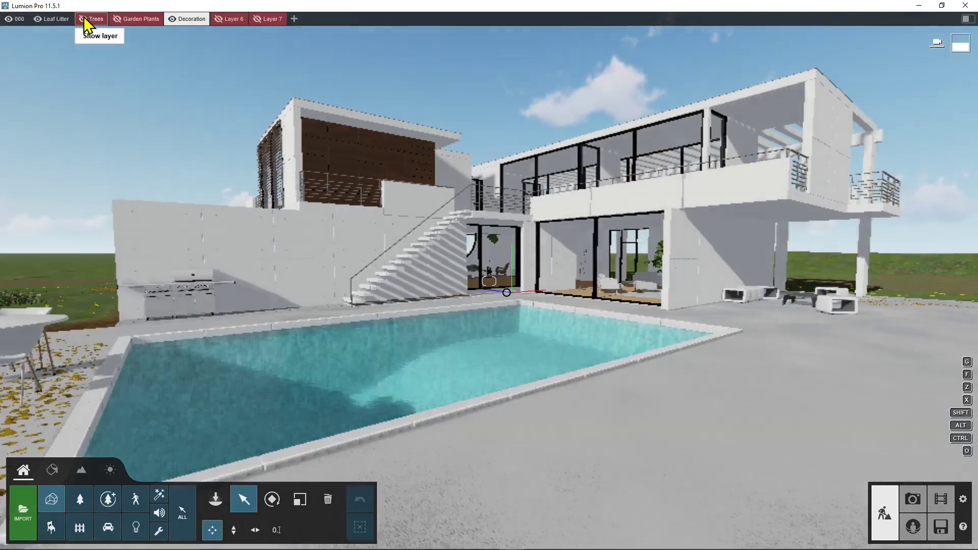
Set the editor quality to three stars and the editor resolution to 66%, and return to the villa scene
click(961, 51)
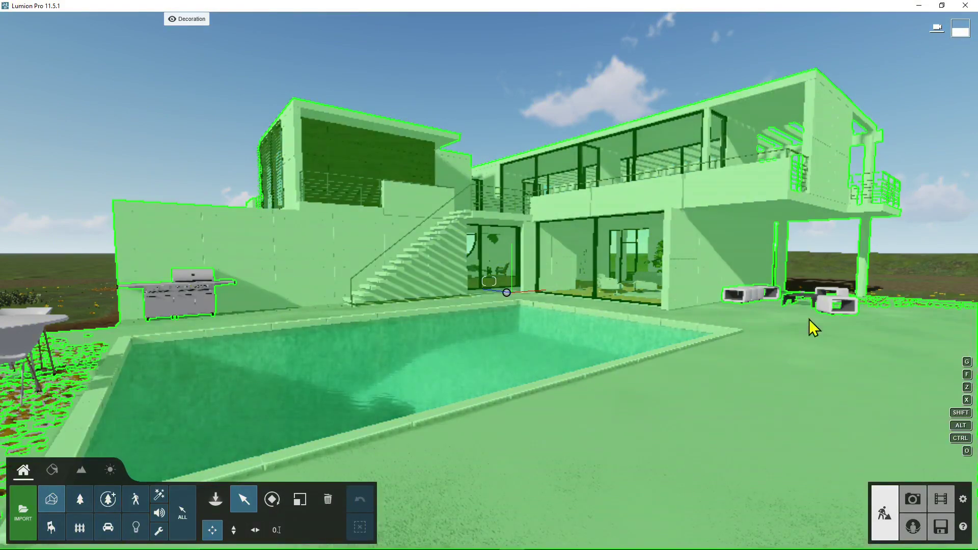
click(964, 500)
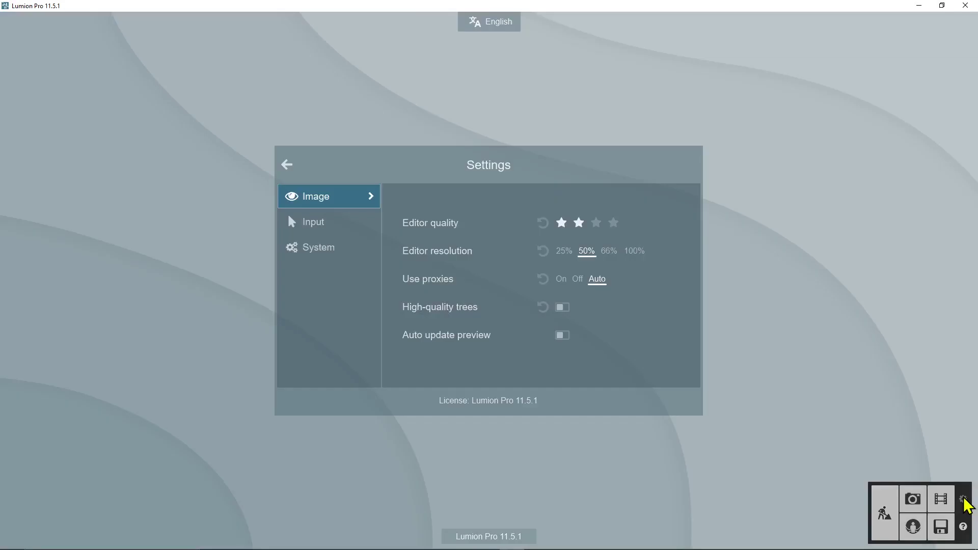
click(596, 223)
click(288, 164)
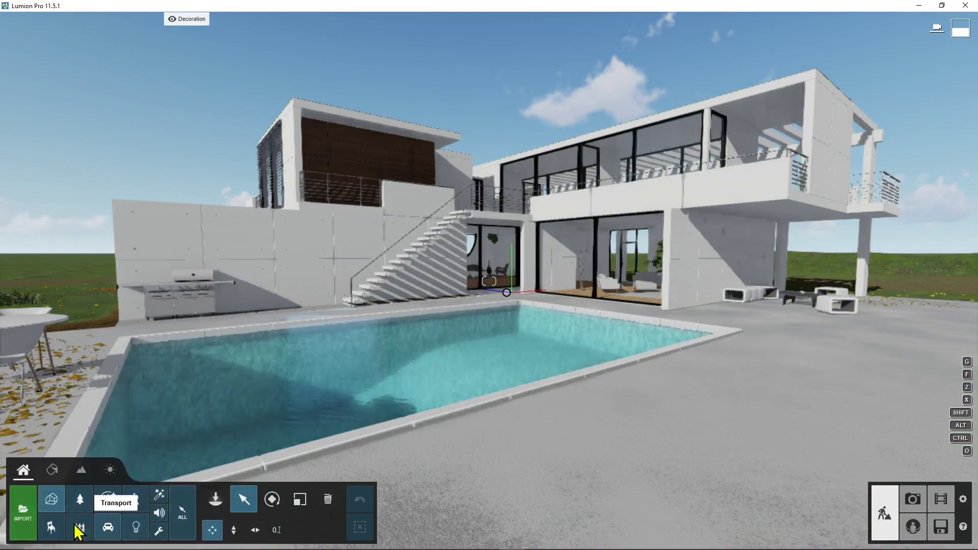
click(53, 506)
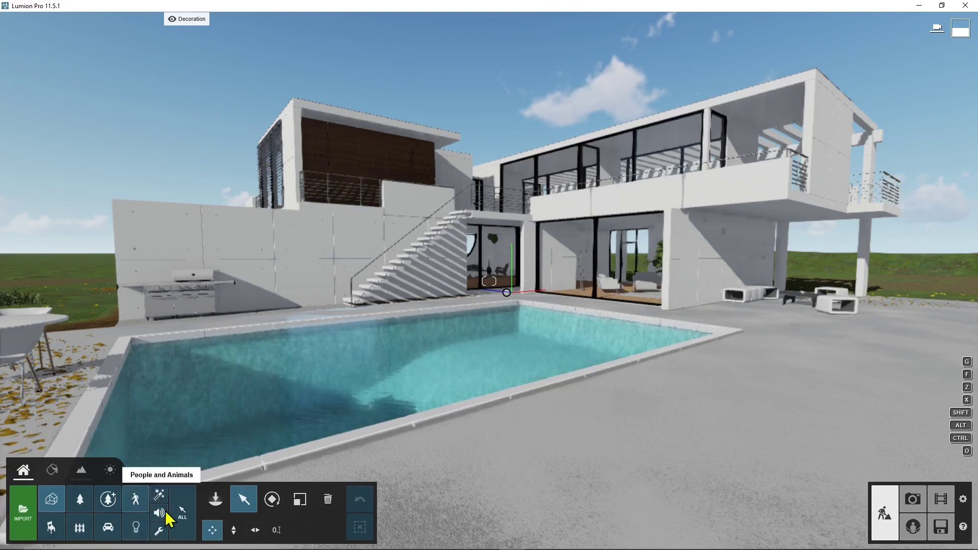
click(209, 527)
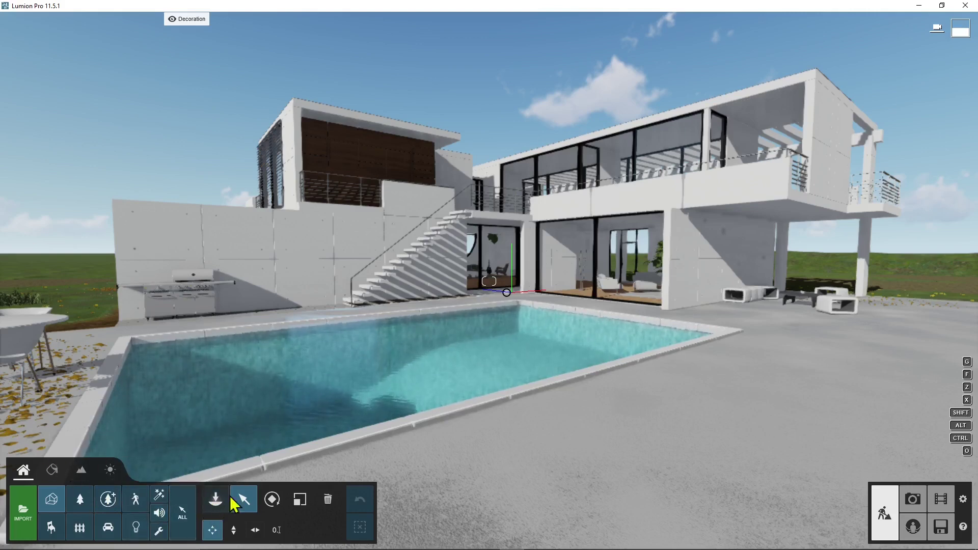
click(183, 512)
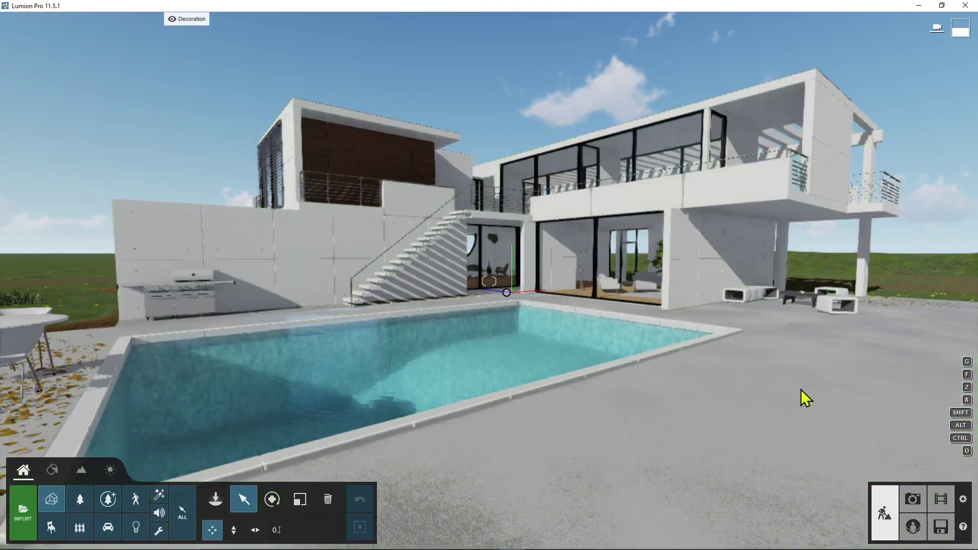
Open the project files screen, then view the window's restore, minimise and close options and dismiss them
click(942, 529)
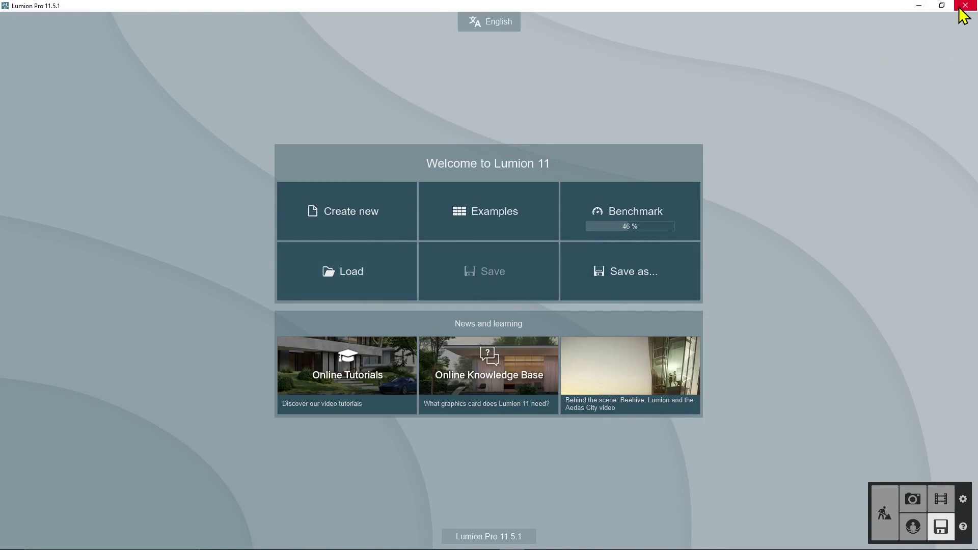
click(5, 5)
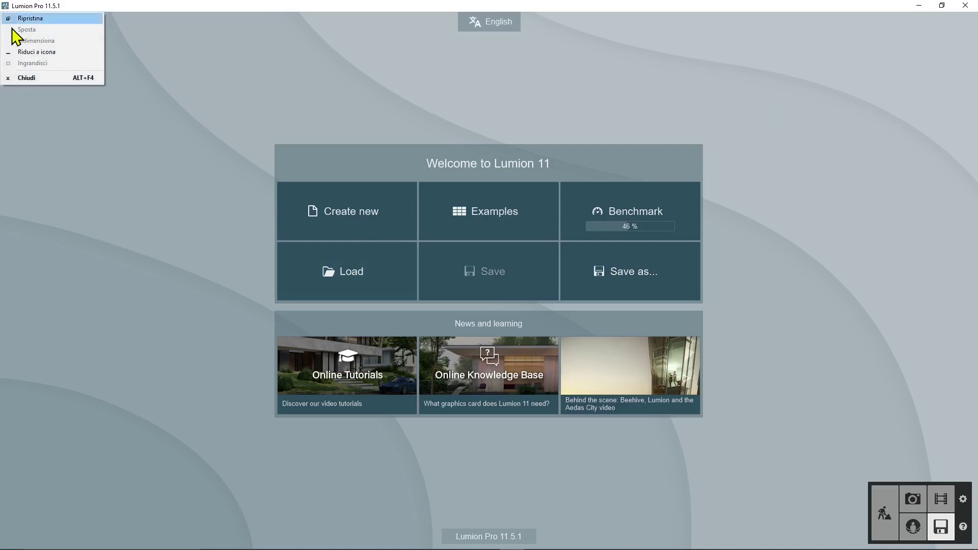
click(247, 81)
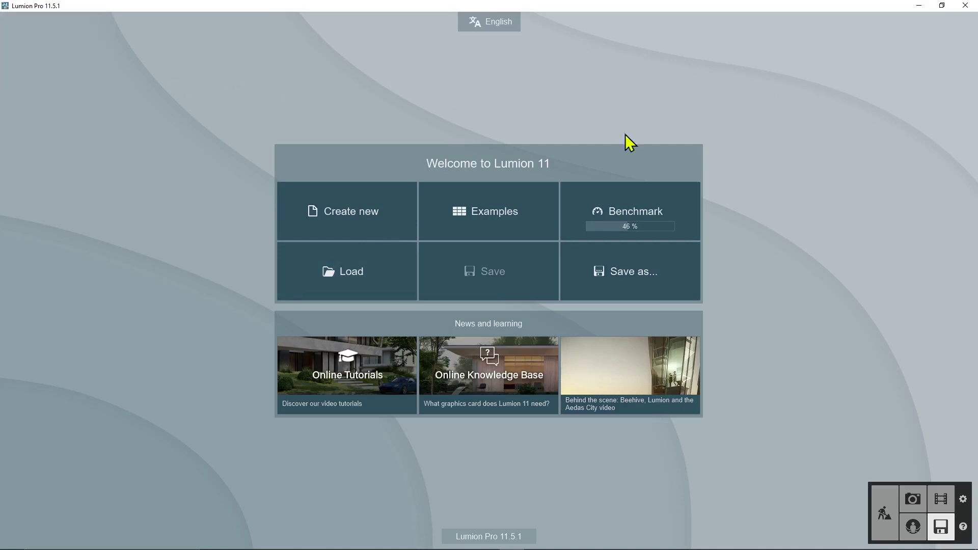
Switch full-screen mode on in the system settings and switch it off again
click(963, 500)
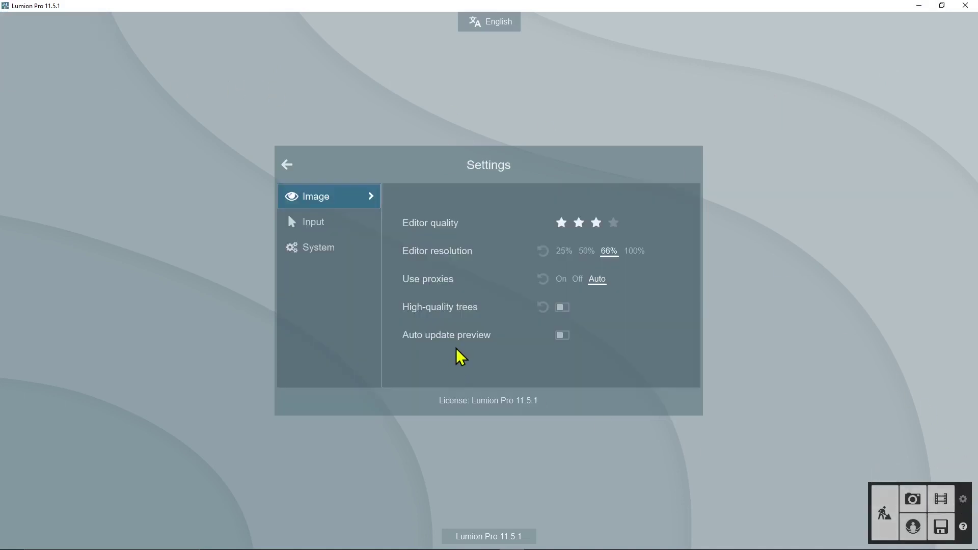
click(307, 253)
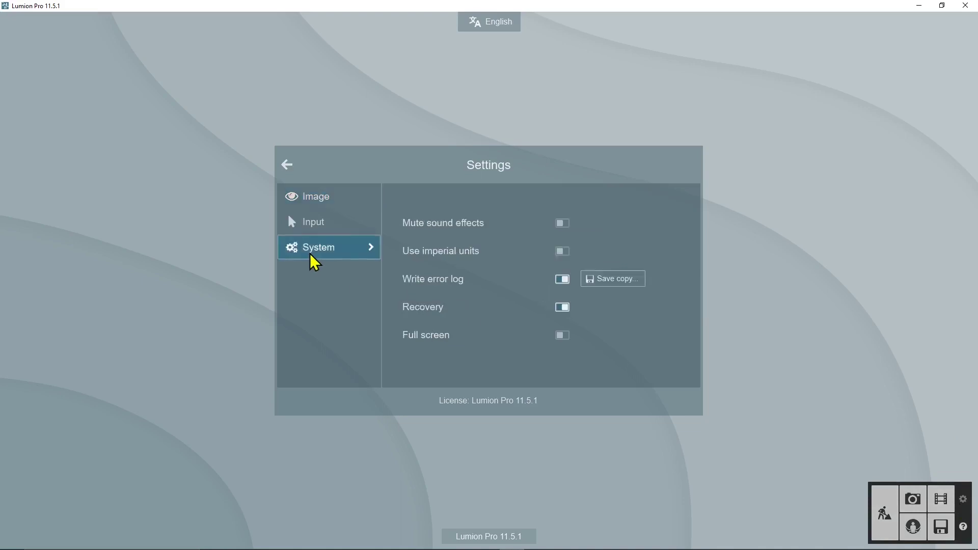
click(562, 336)
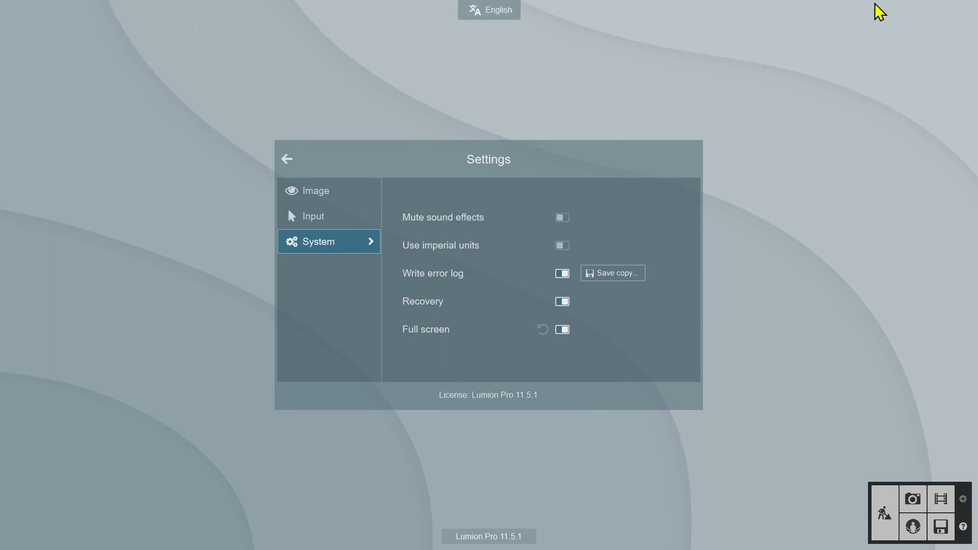
click(562, 330)
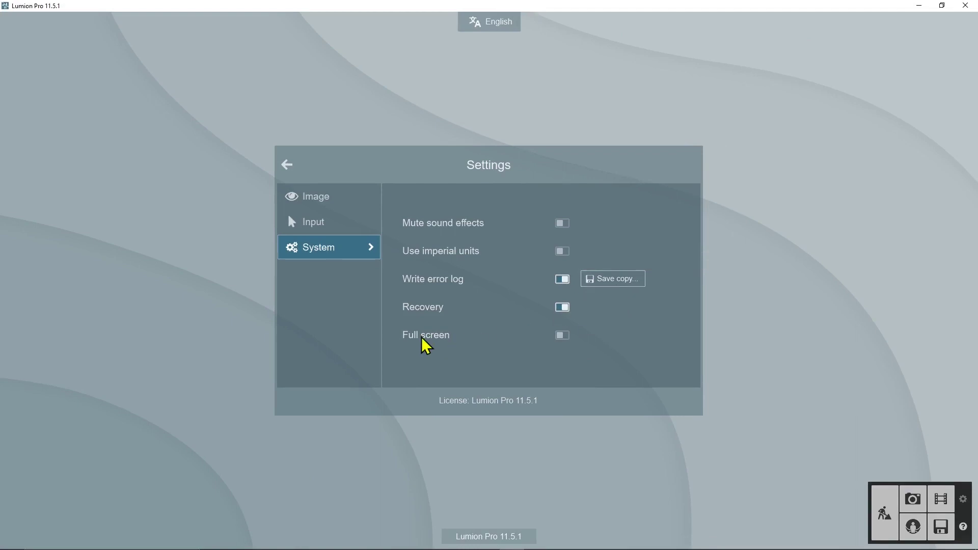